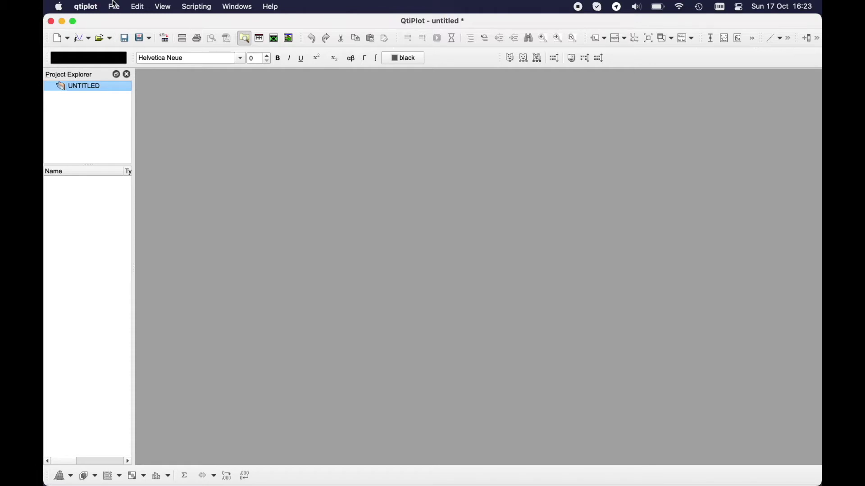
Open the Import ASCII File(s) dialog from the File > Import menu
click(114, 8)
mouse_move(153, 234)
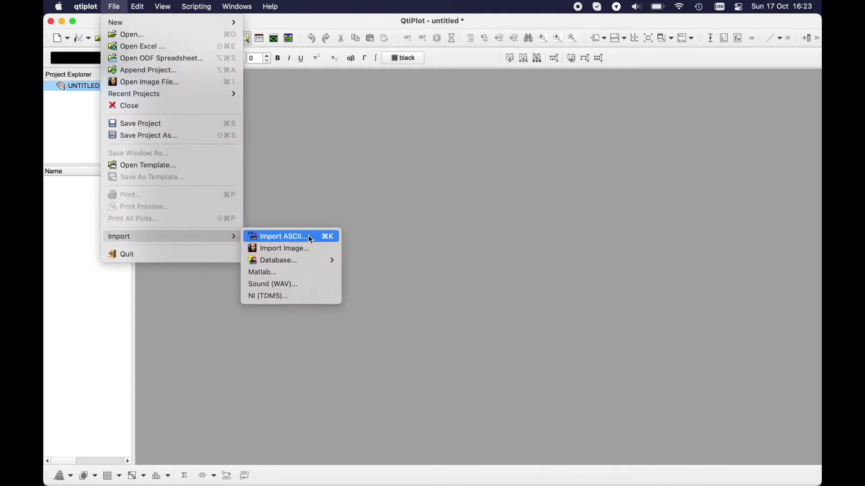
click(332, 242)
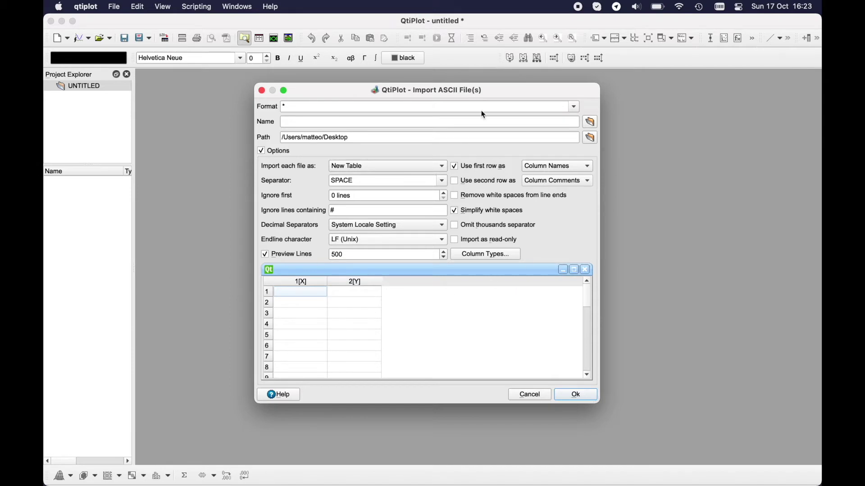
Check the file format filter, keeping it on all files
drag(510, 90, 504, 97)
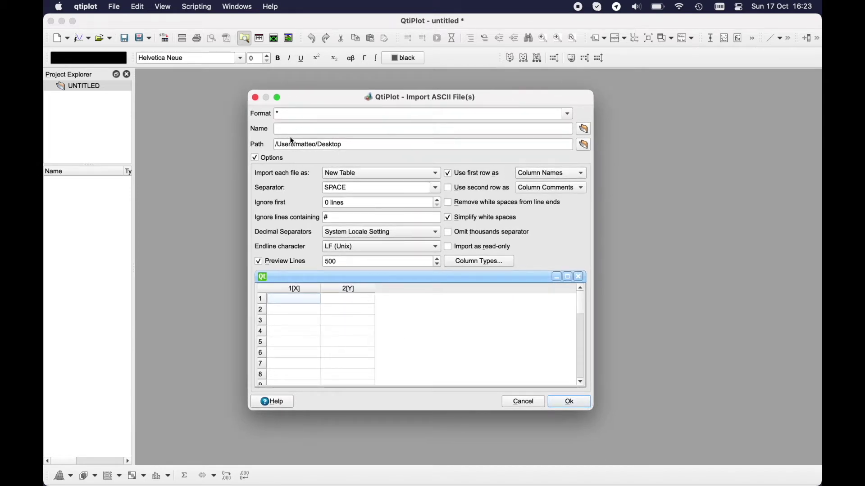
click(567, 115)
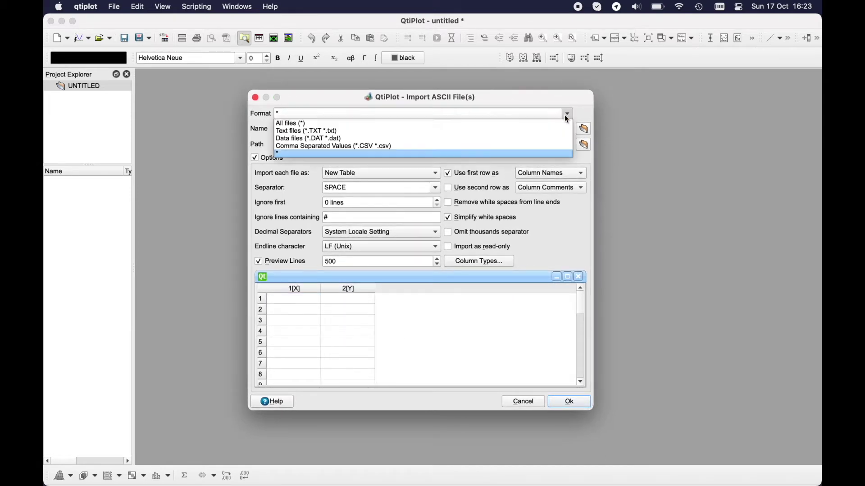
click(564, 116)
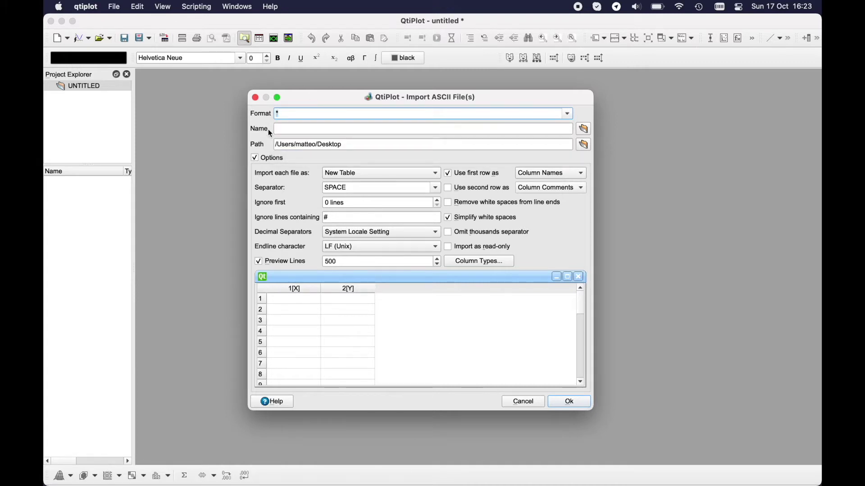
click(292, 128)
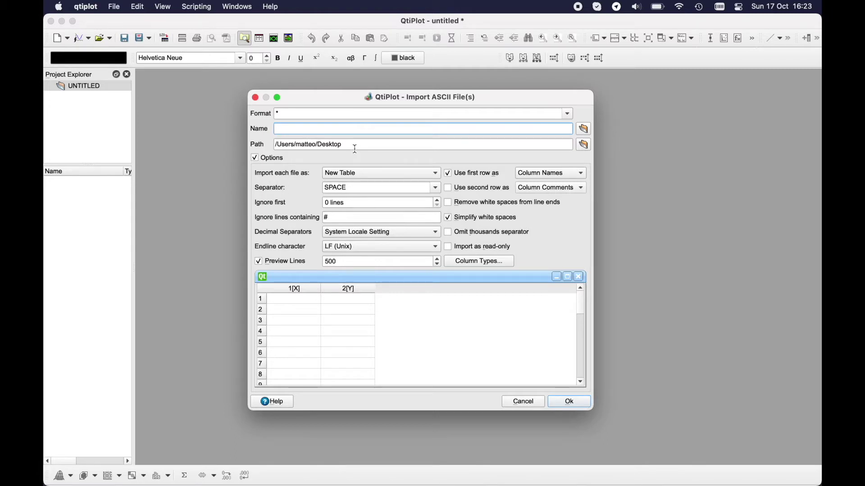
Set the import path to the Desktop and enter IR.asc as the file name
click(585, 145)
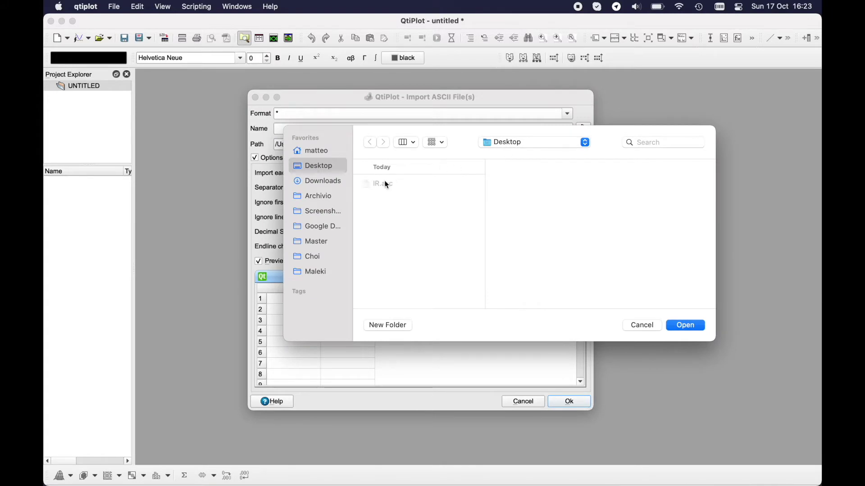
click(679, 325)
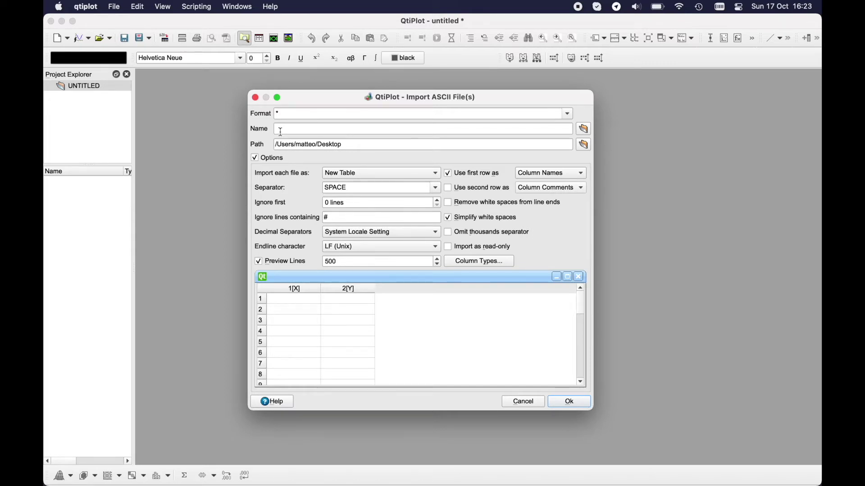
click(564, 131)
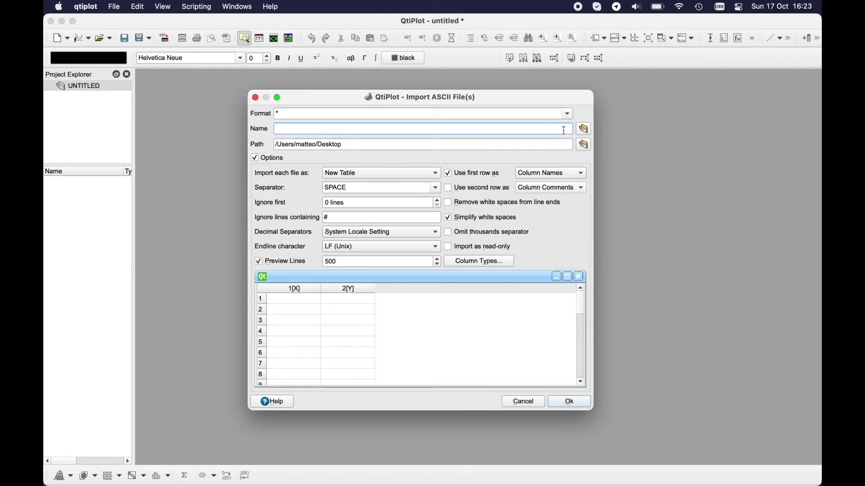
text(I)
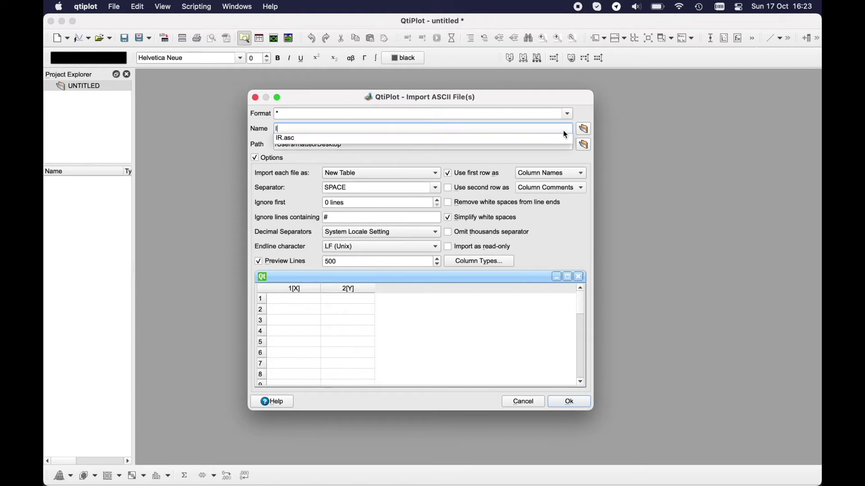
click(286, 139)
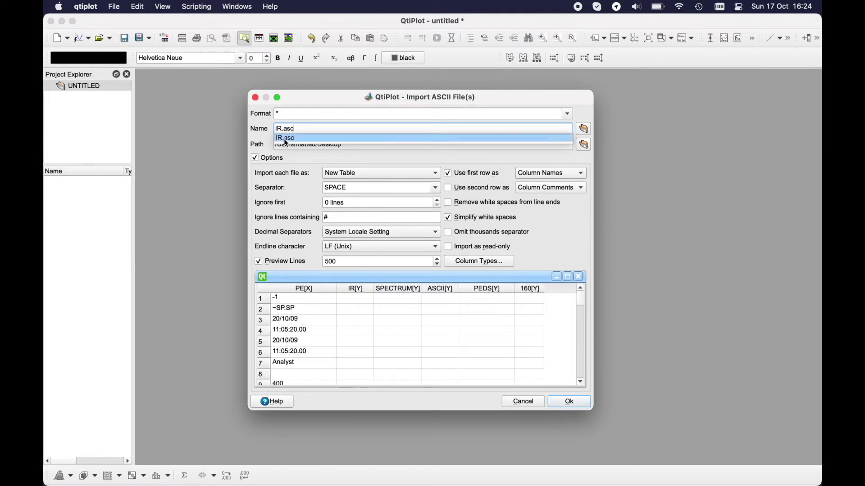
Load IR.asc into the preview, limited to 100 preview lines
click(583, 130)
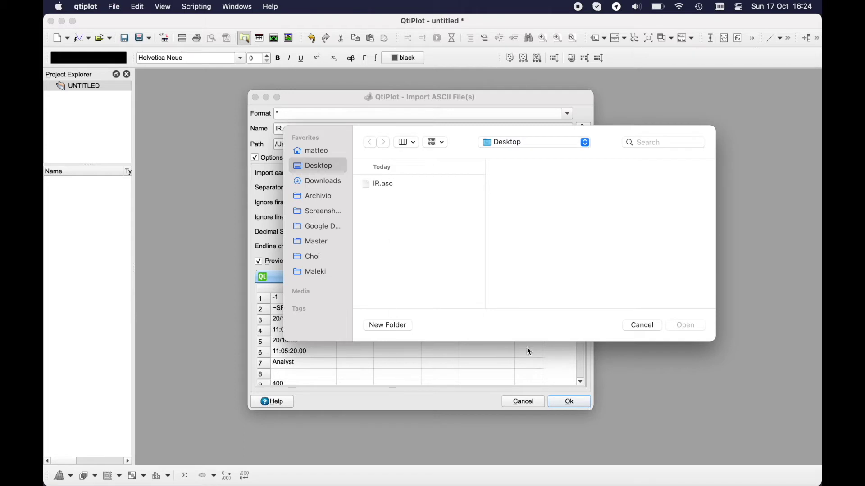
click(642, 330)
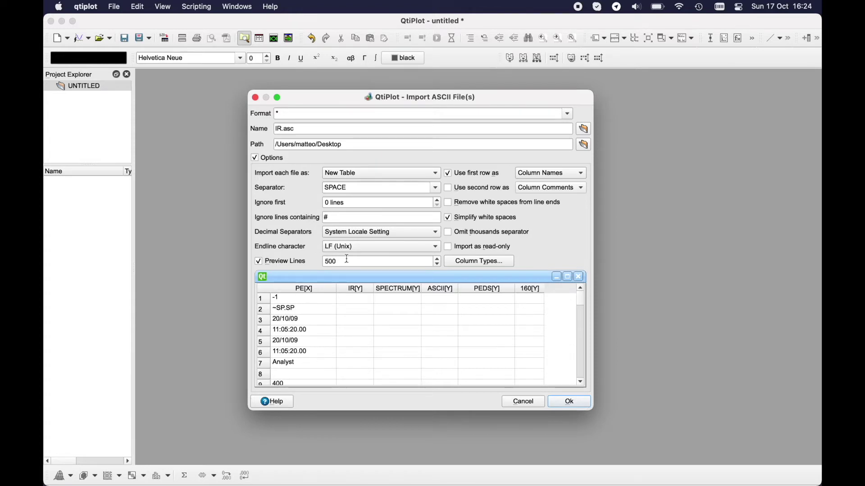
click(329, 261)
key(BackSpace)
text(1)
click(351, 302)
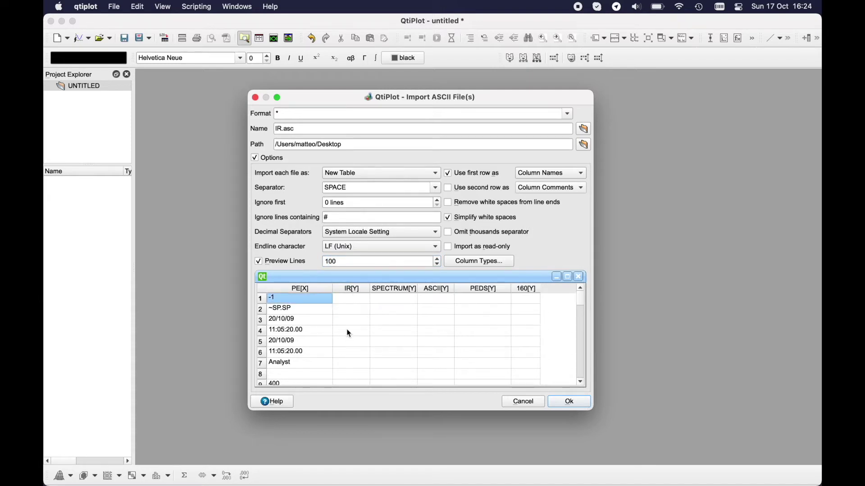
Scroll through the 100-line preview and select the Ignore first line count
scroll(349, 333, down, 10)
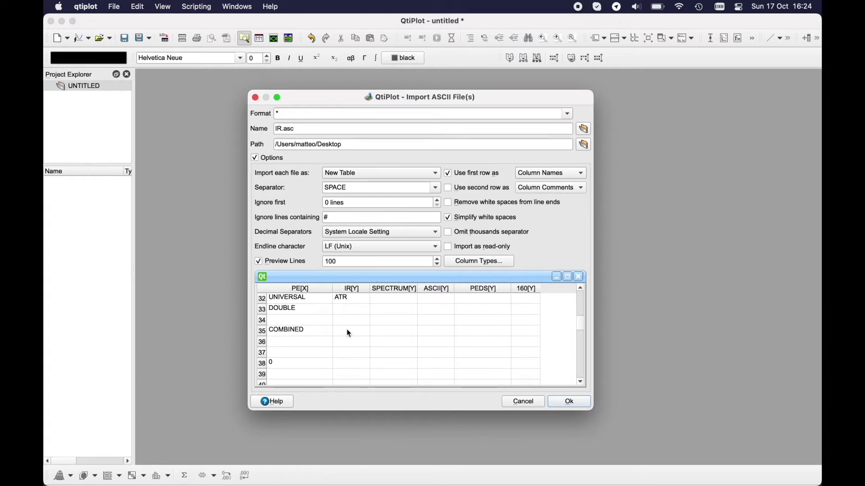
scroll(349, 334, up, 10)
scroll(348, 332, down, 10)
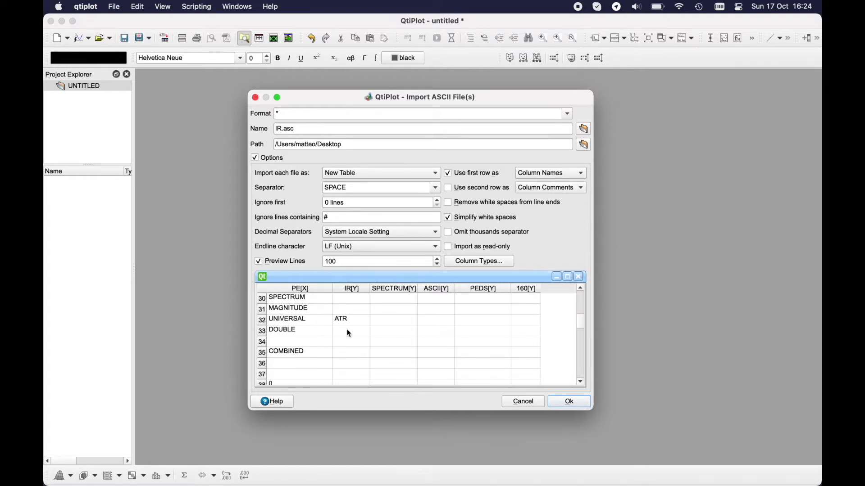
scroll(349, 333, down, 7)
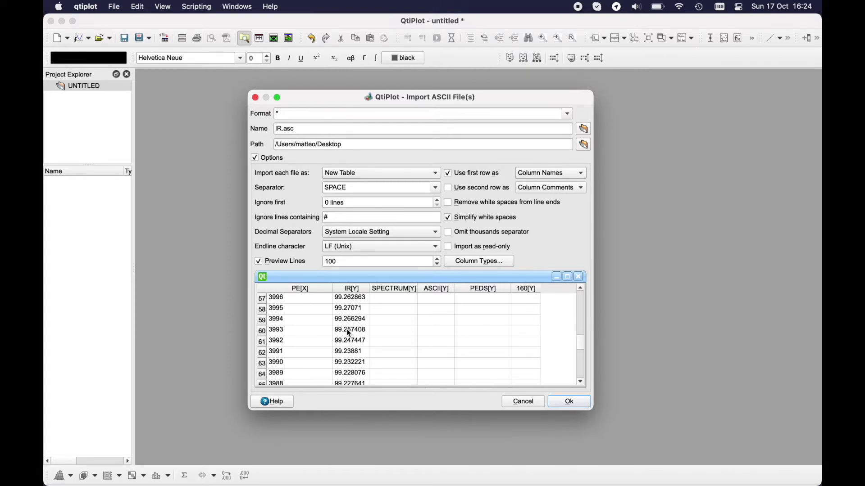
scroll(262, 322, up, 2)
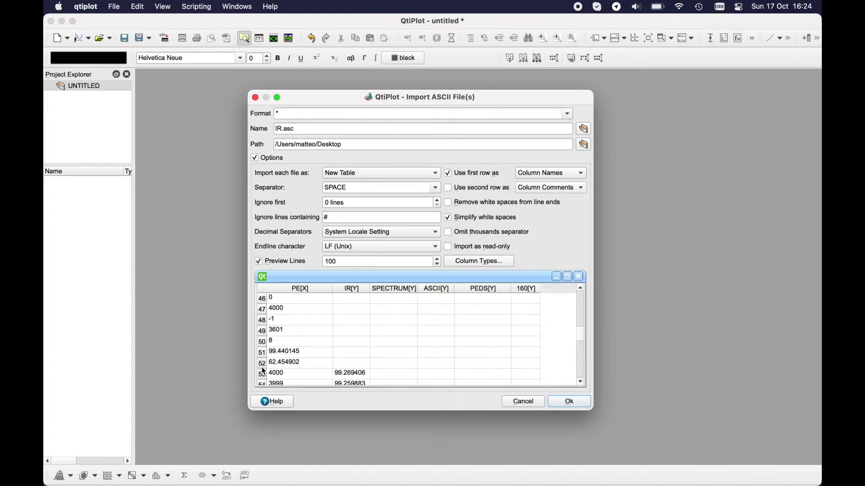
scroll(279, 363, down, 2)
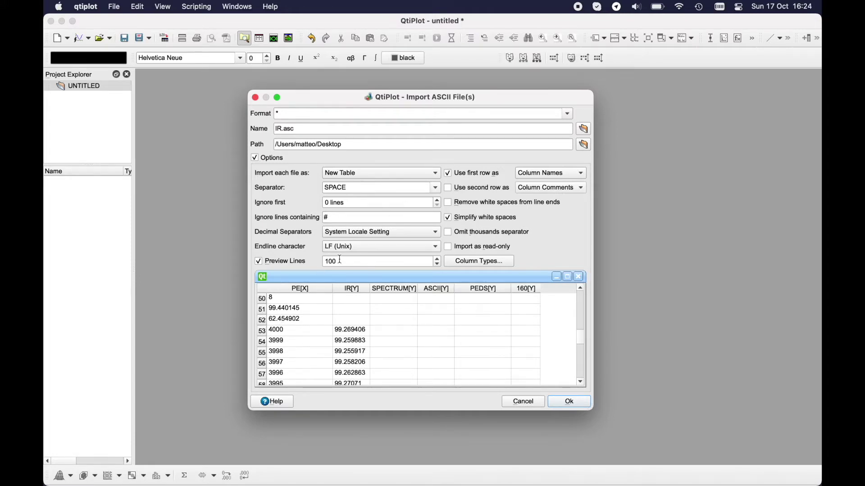
drag(347, 203, 312, 205)
Set the skipped header lines to 52, then 55, checking the preview
text(52)
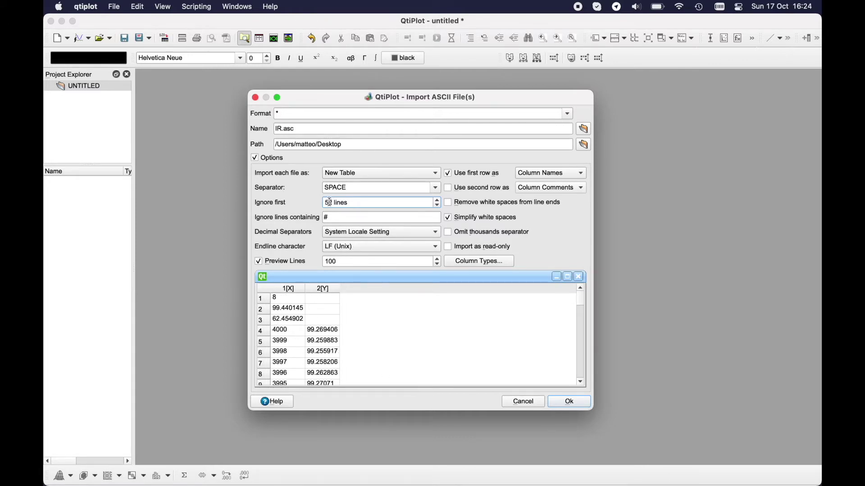
key(BackSpace)
text(5)
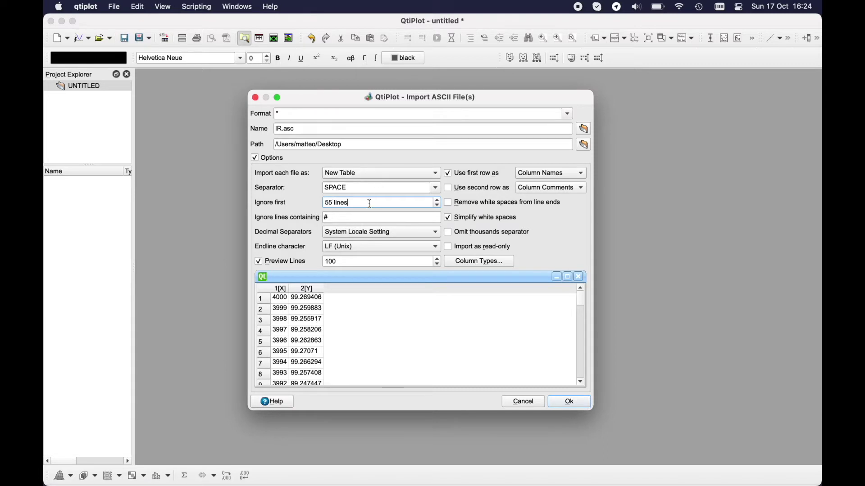
scroll(266, 299, down, 5)
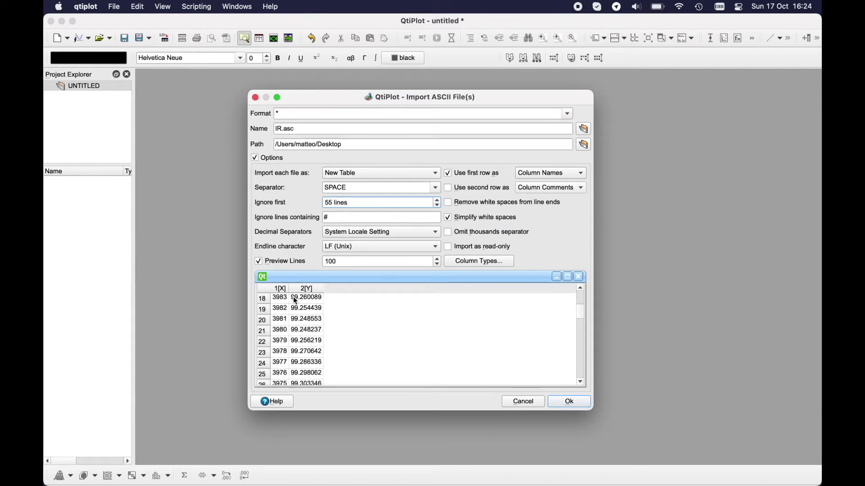
scroll(264, 300, up, 5)
scroll(264, 305, down, 5)
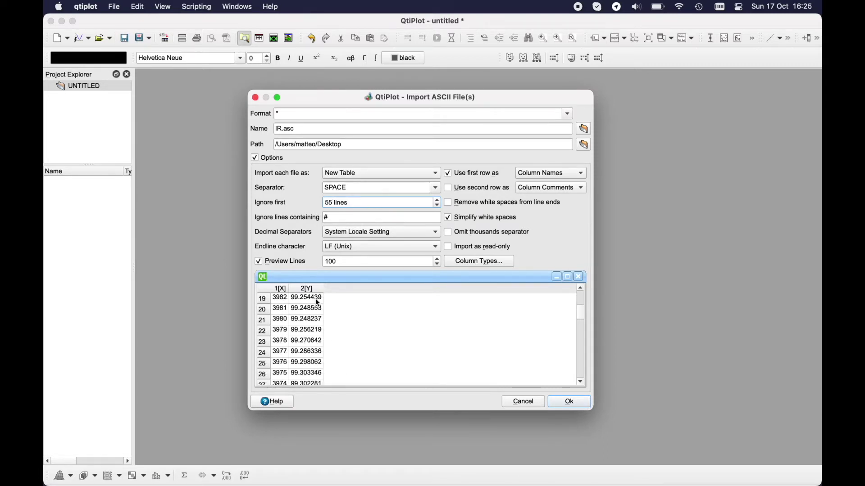
scroll(265, 304, up, 5)
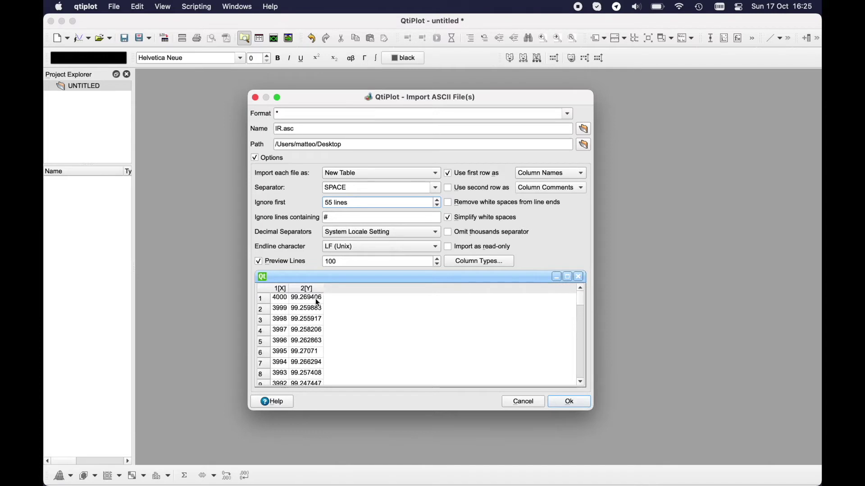
Adjust the skipped lines up to 60 and back to 56, so row 1 reads 4000
click(438, 201)
click(438, 202)
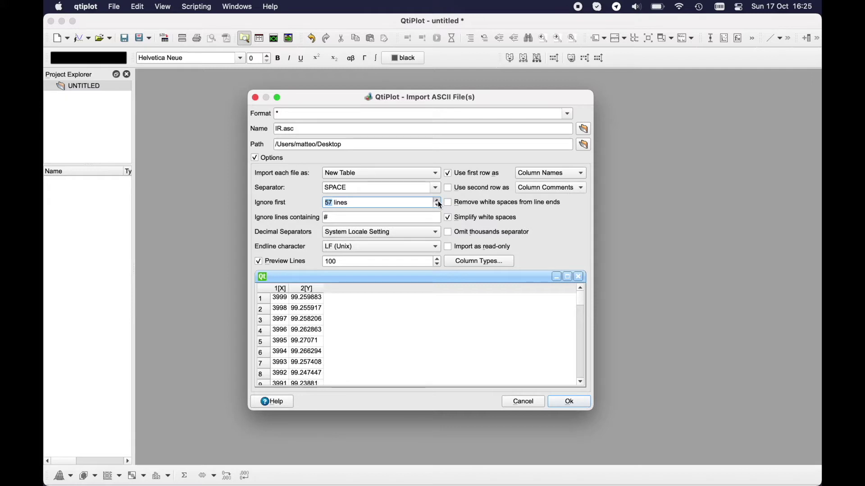
click(437, 201)
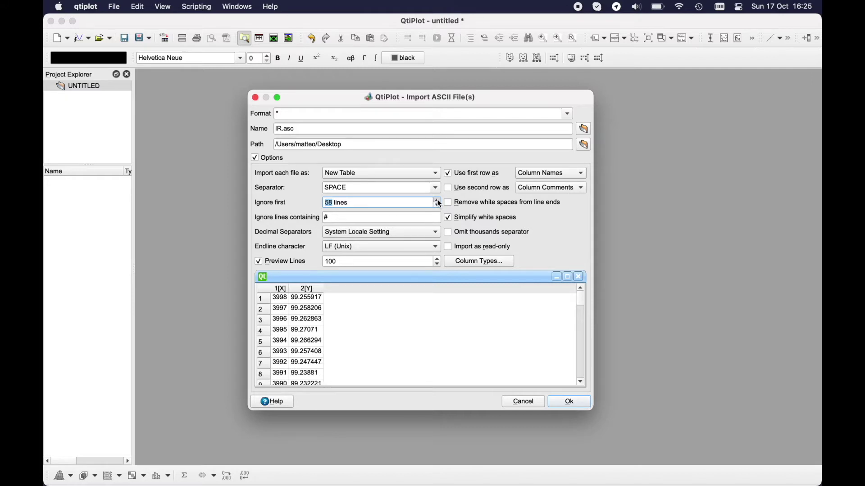
click(438, 201)
click(438, 201)
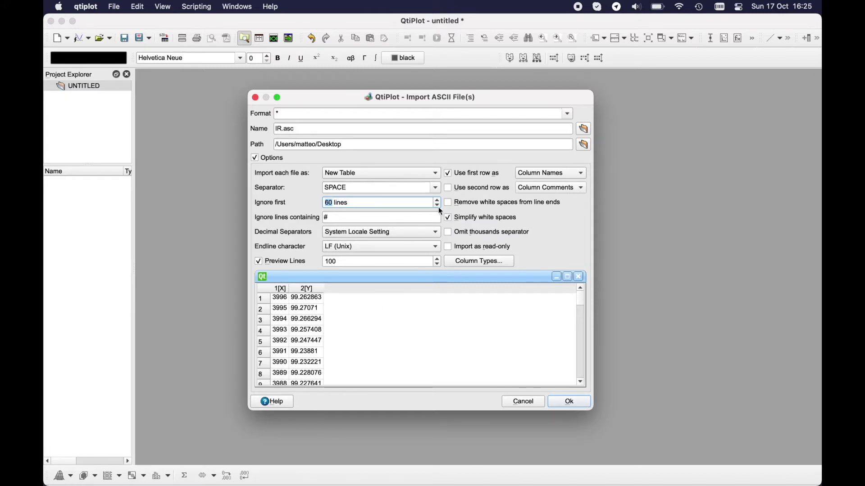
click(437, 204)
click(437, 205)
click(436, 205)
click(436, 204)
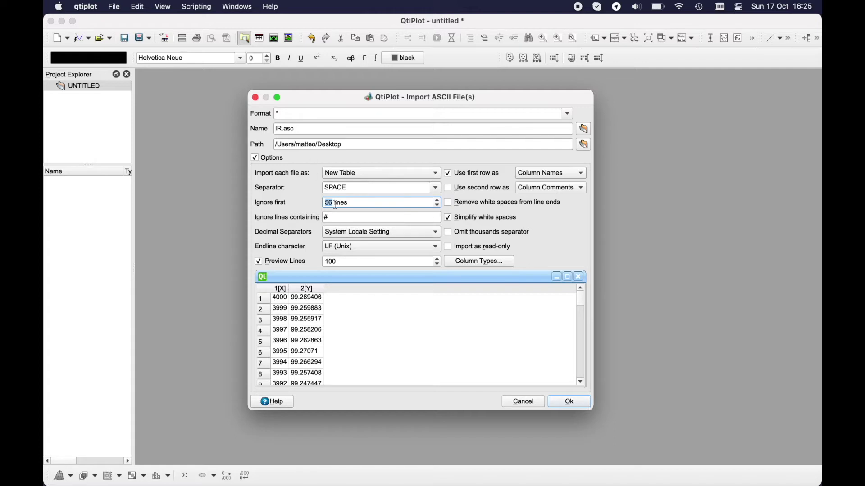
click(331, 218)
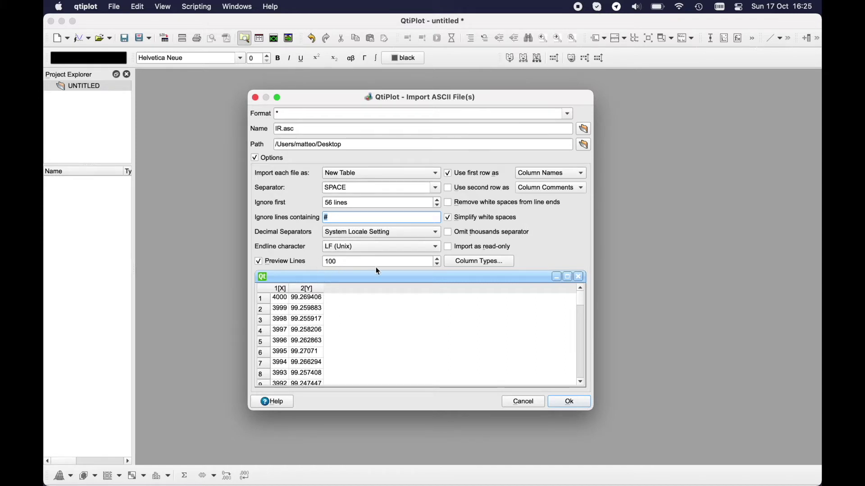
Keep Endline (LF) and set the column separator back to SPACE after trying a comma
click(329, 250)
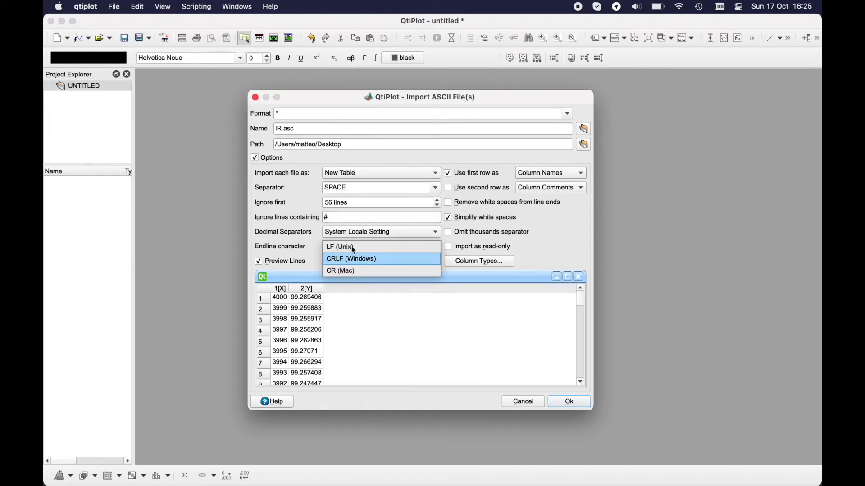
click(327, 248)
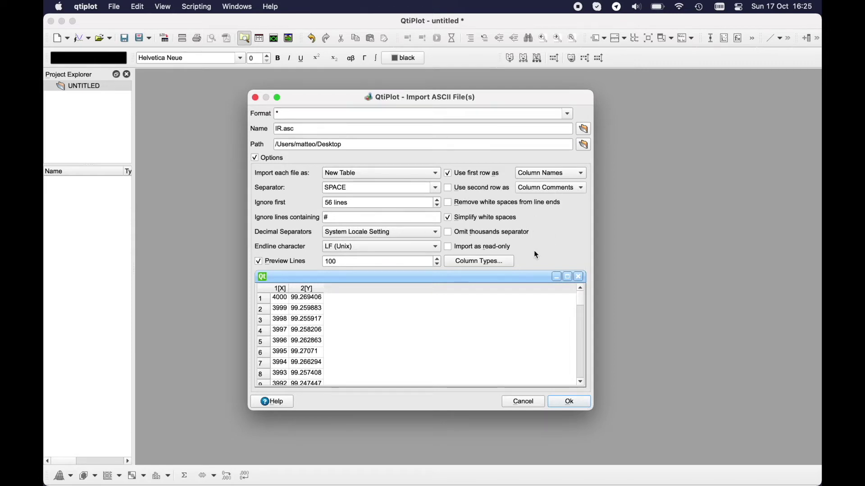
click(359, 188)
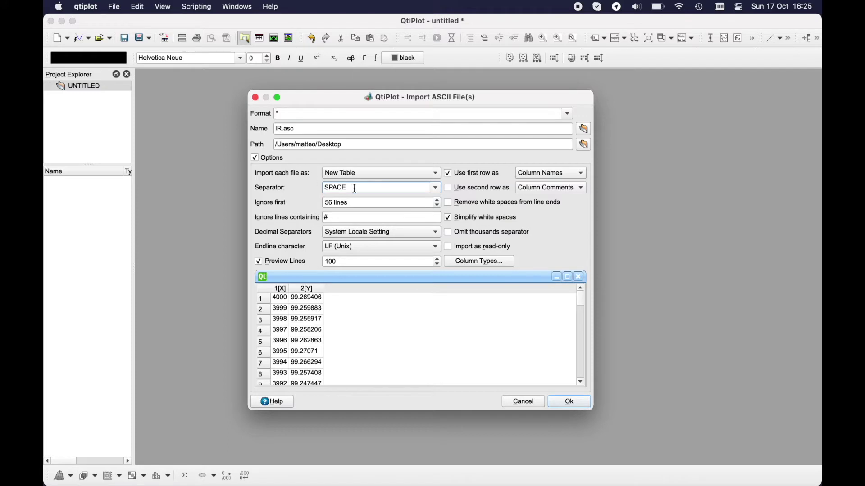
mouse_move(355, 189)
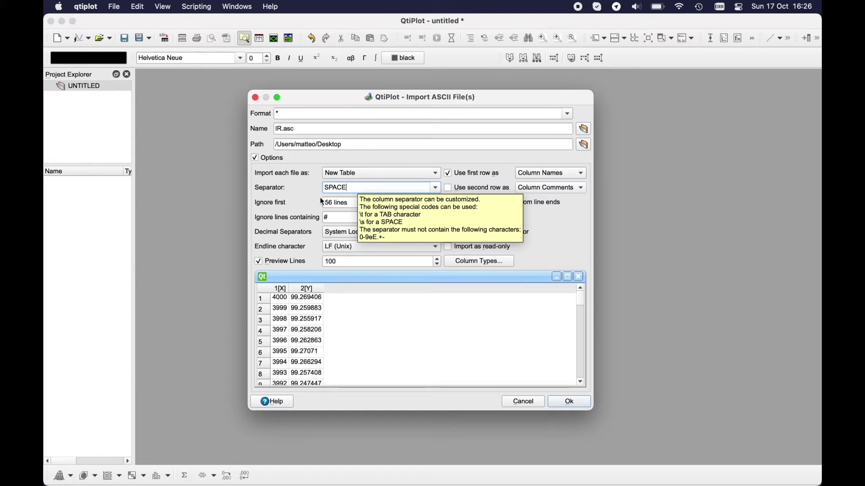
drag(347, 188, 297, 193)
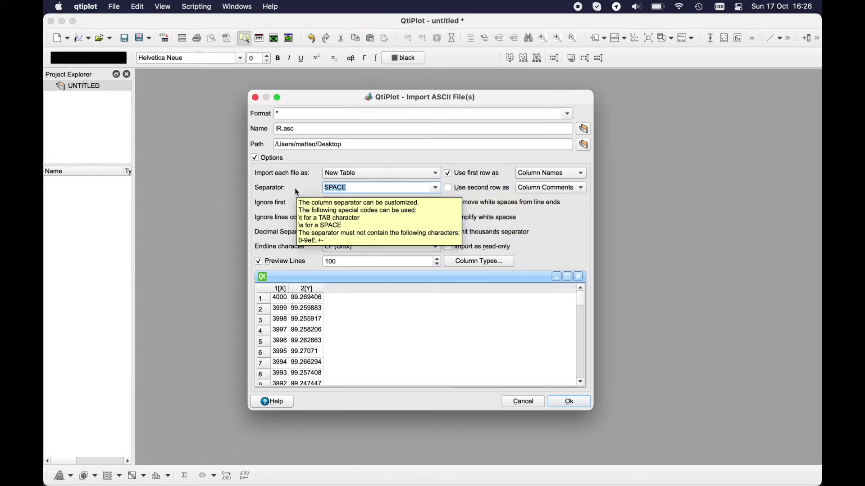
text(,TAB)
key(BackSpace)
key(BackSpace)
key(BackSpace)
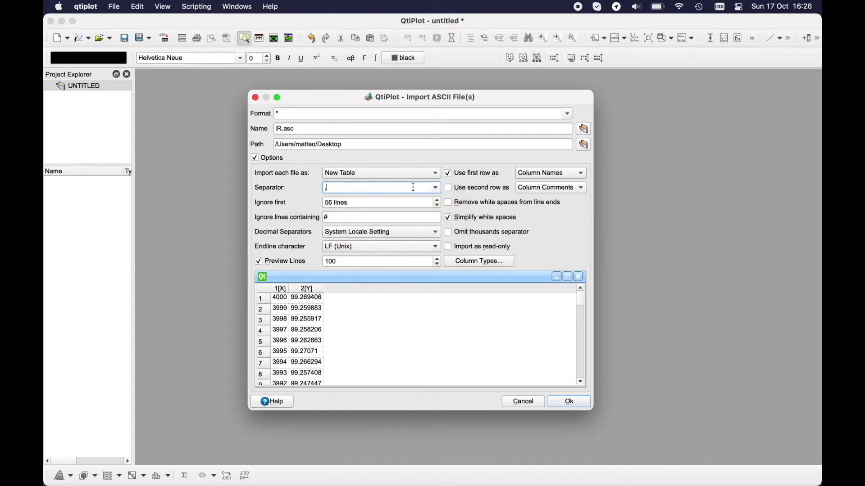
click(435, 187)
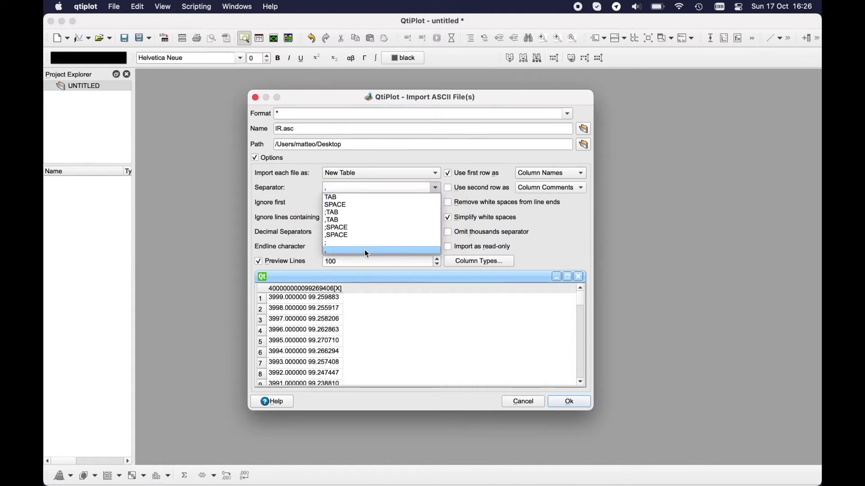
click(296, 187)
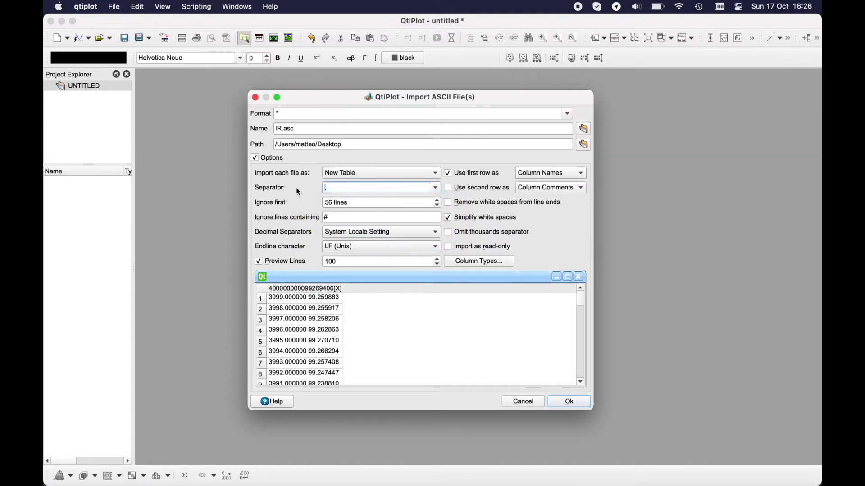
text(SPACE)
key(Tab)
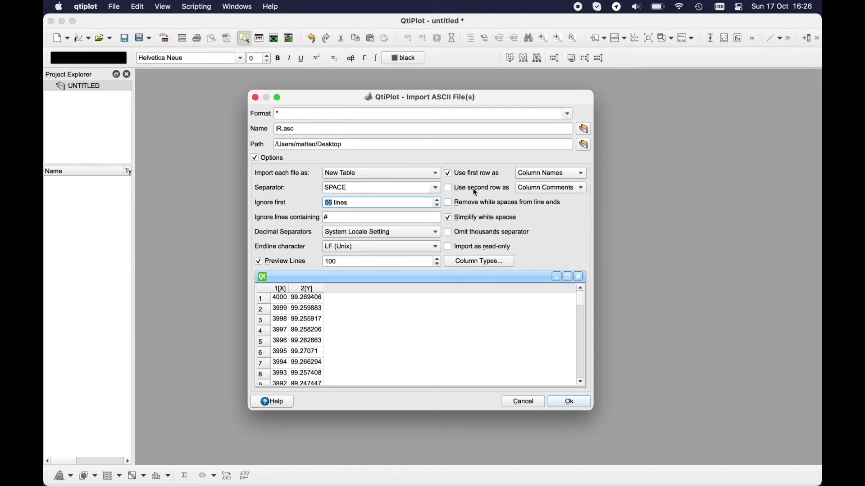
Keep the first row as column names and import IR.asc into a new table
key(Tab)
click(583, 171)
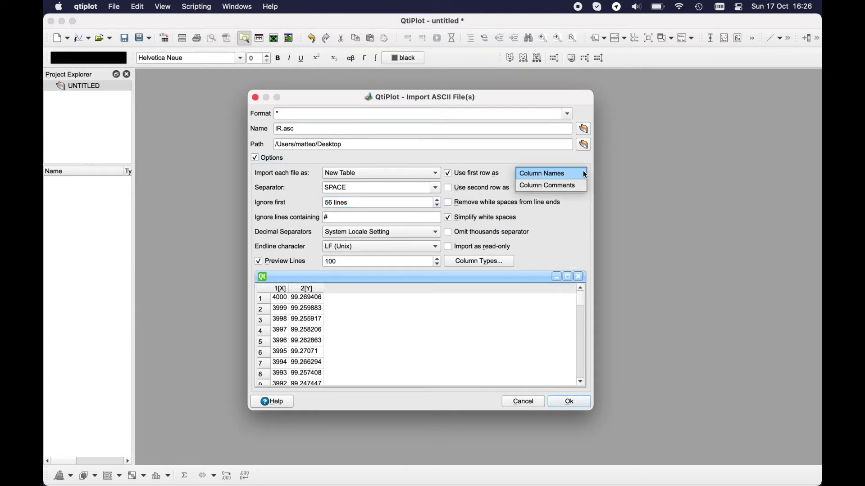
click(565, 163)
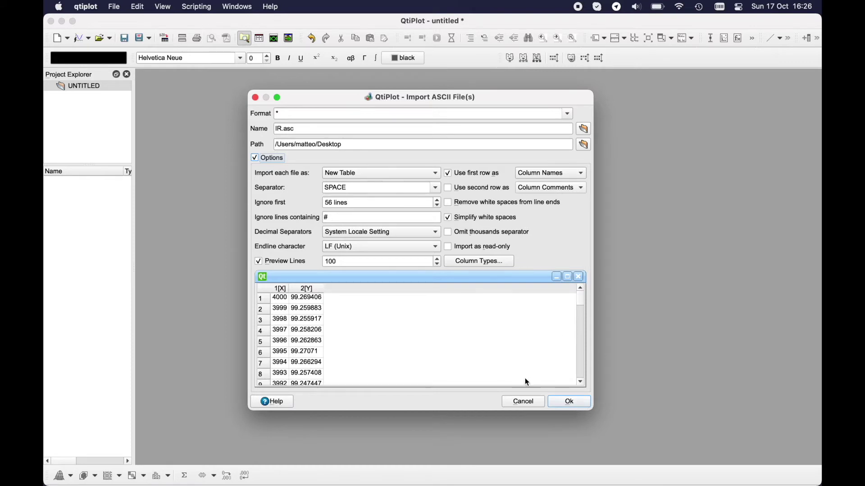
click(584, 399)
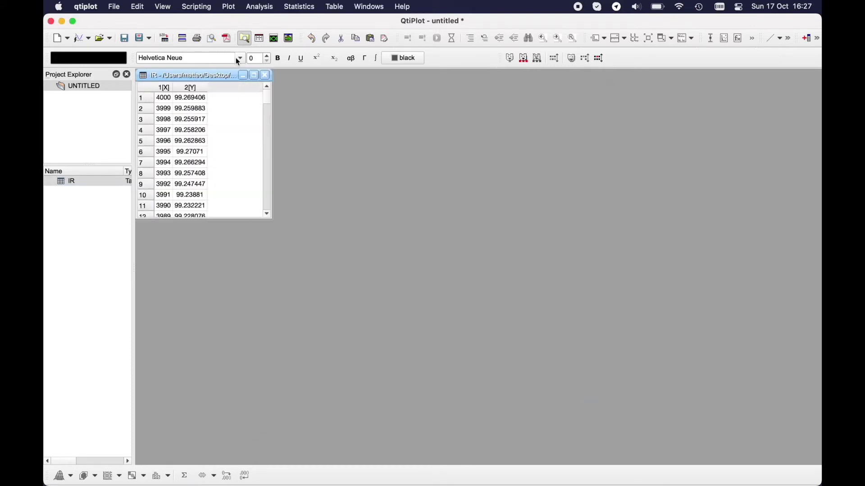
Plot the IR table's column 2[Y] as a Line graph against column 1
drag(212, 77, 214, 80)
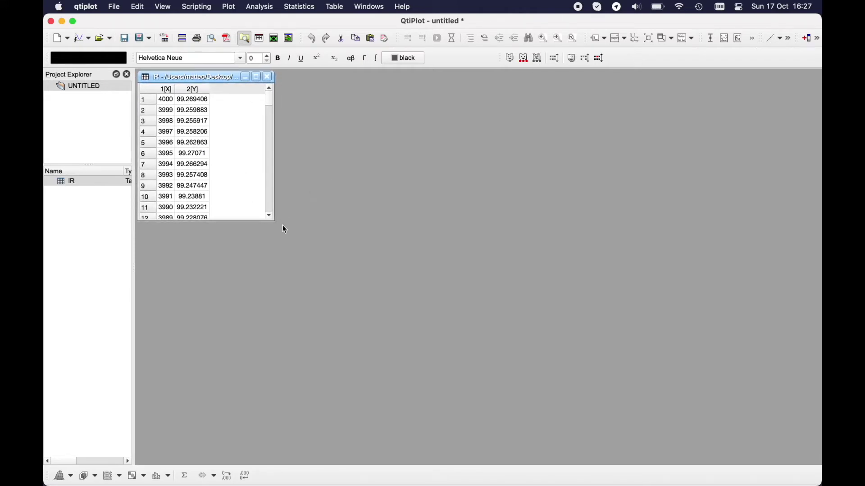
click(191, 90)
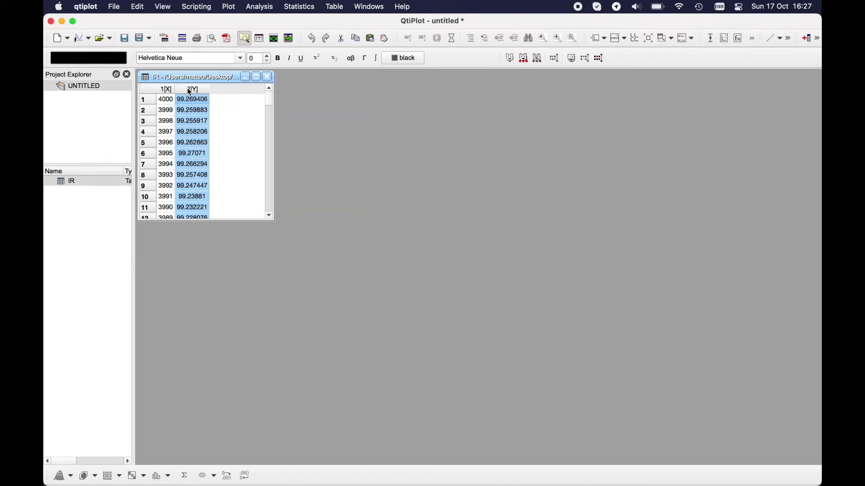
right_click(190, 93)
mouse_move(311, 95)
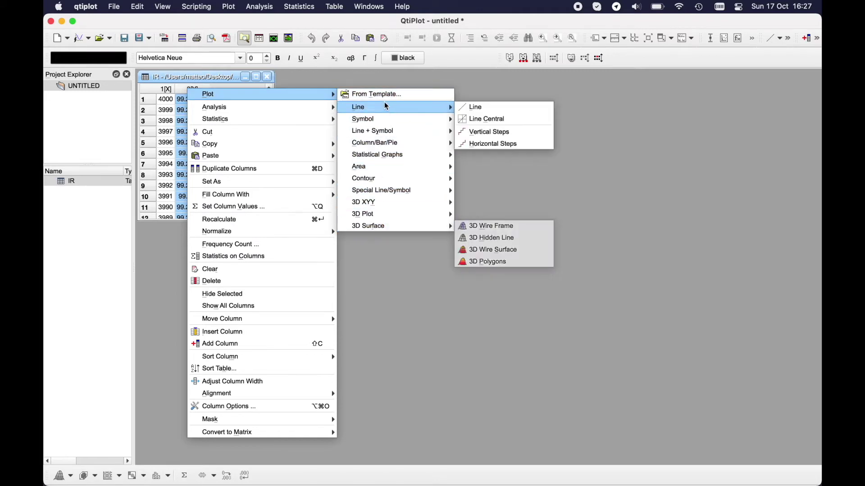
mouse_move(386, 111)
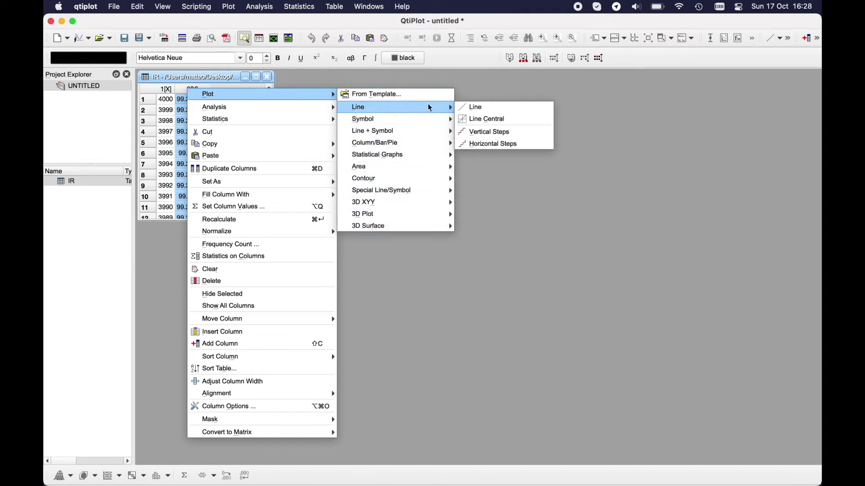
click(489, 110)
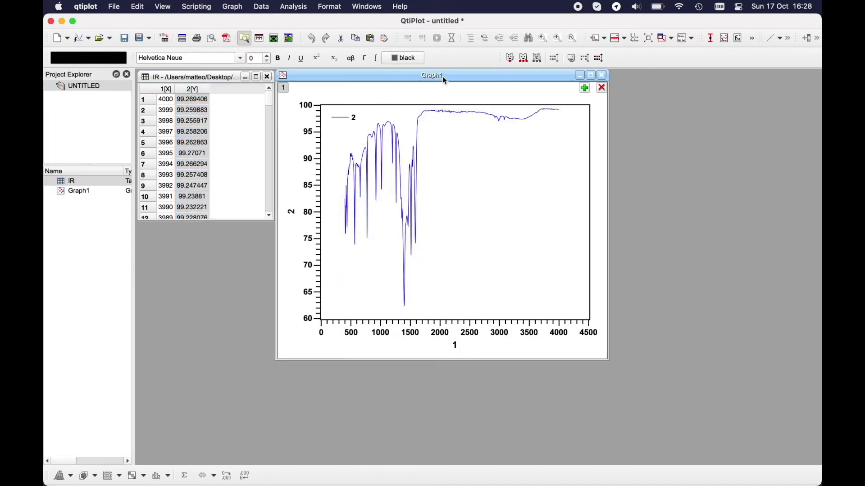
drag(451, 79, 488, 101)
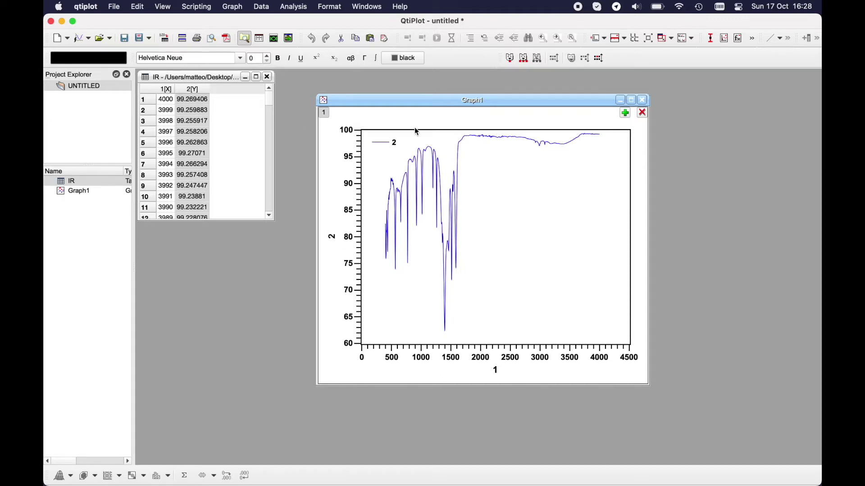
drag(448, 101, 401, 100)
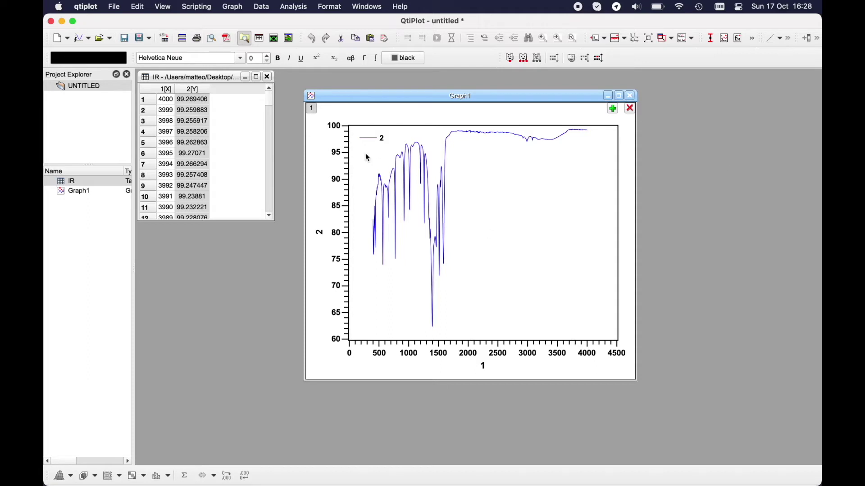
click(95, 5)
click(95, 23)
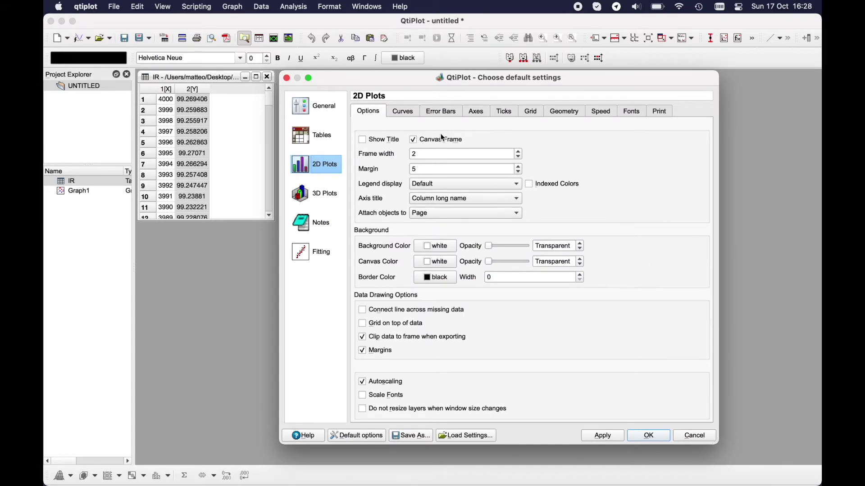
click(407, 111)
scroll(418, 275, down, 2)
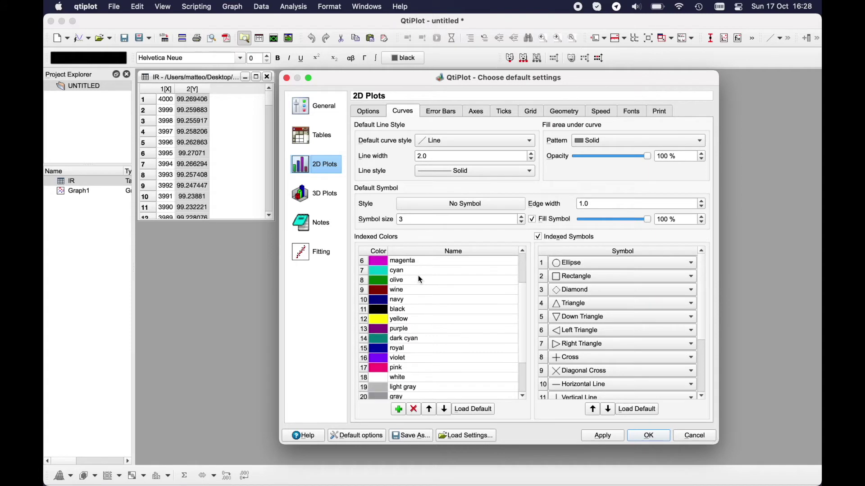
scroll(418, 275, up, 2)
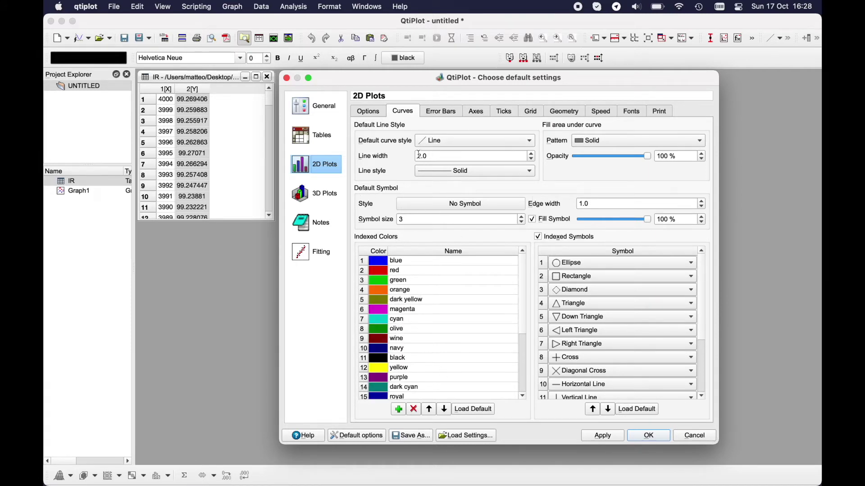
click(440, 113)
click(470, 114)
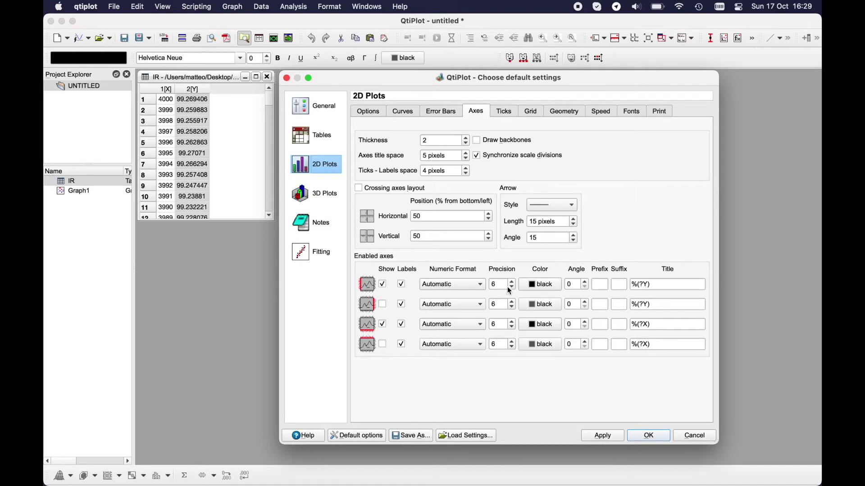
key(ctrl+shift+Tab)
key(ctrl+shift+Tab)
key(ctrl+shift+Tab)
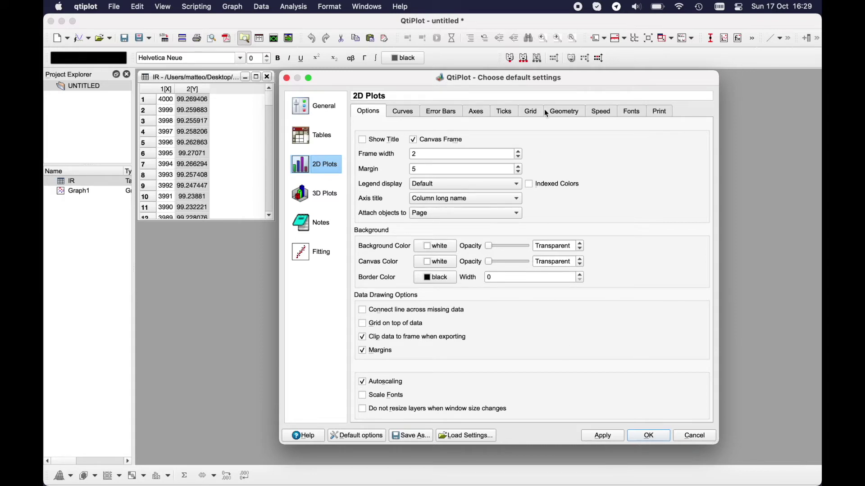
drag(566, 74, 565, 74)
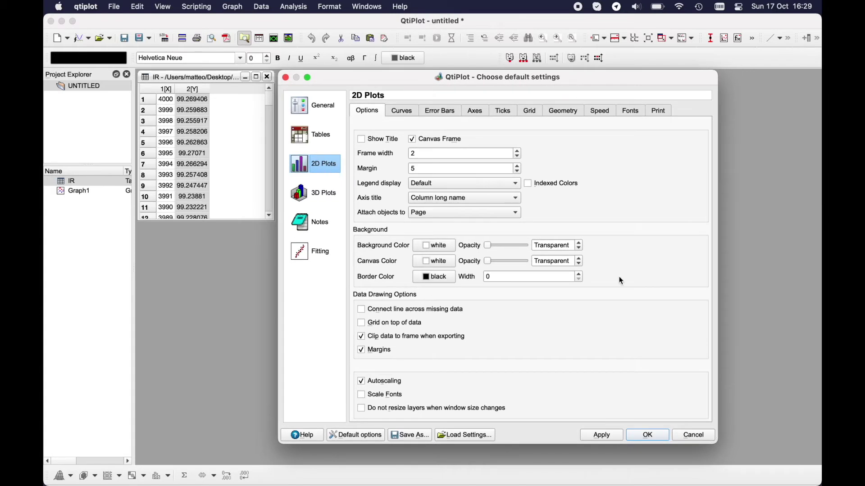
click(694, 435)
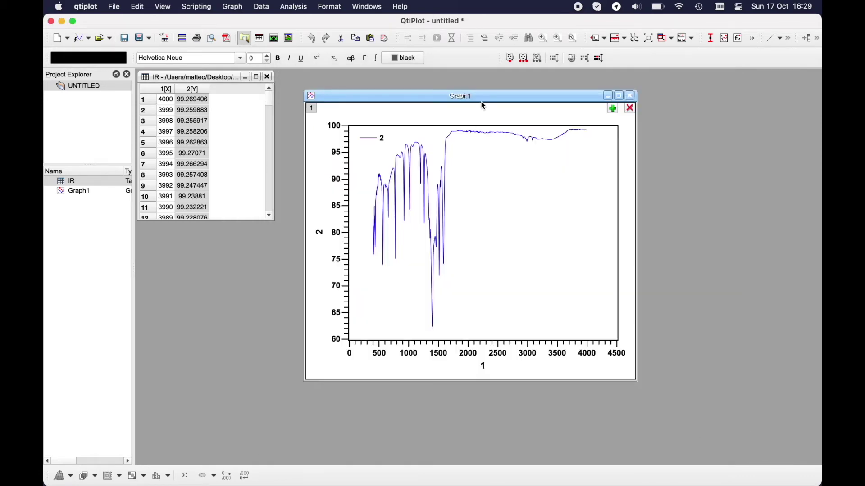
Open the left y-axis scale options, keeping changes applied to this layer only
drag(483, 96, 468, 96)
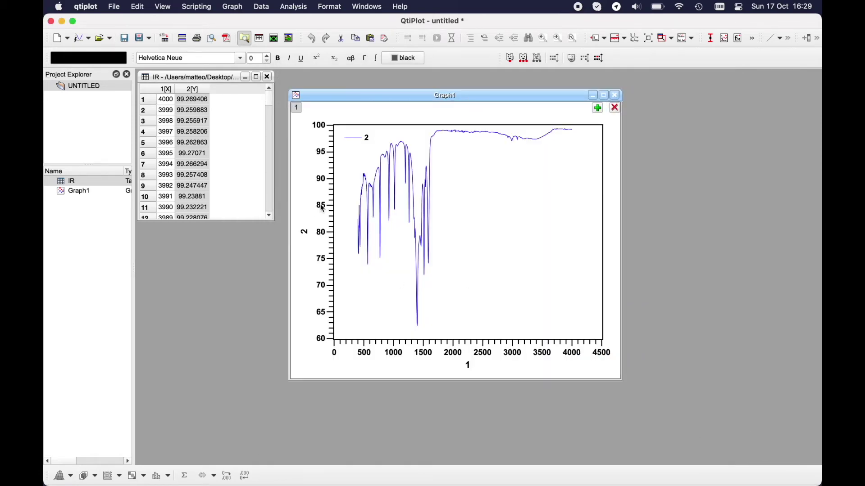
double_click(323, 208)
drag(353, 99, 497, 100)
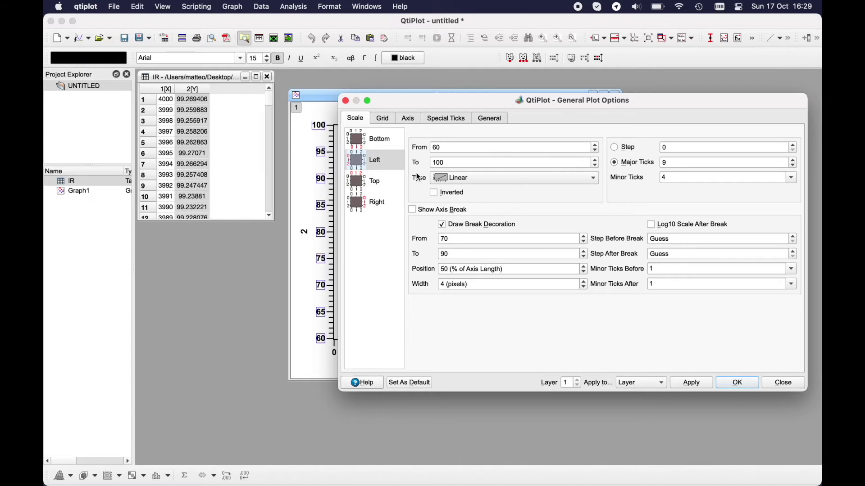
click(649, 384)
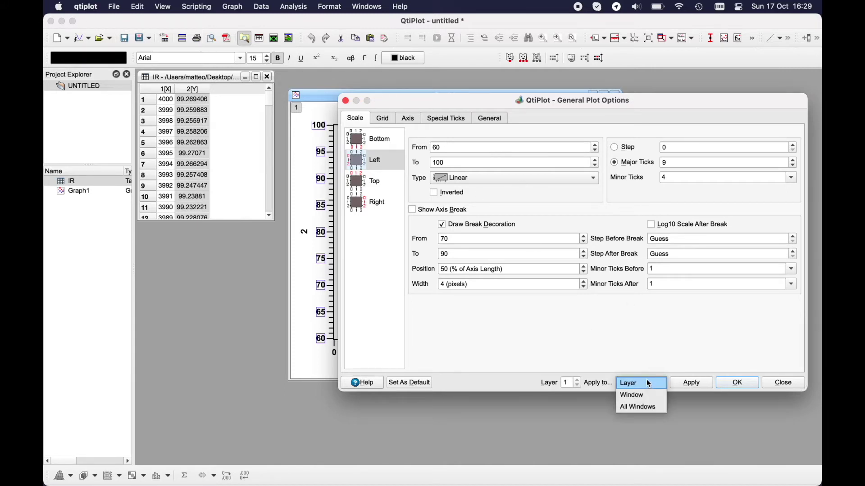
click(650, 371)
click(633, 386)
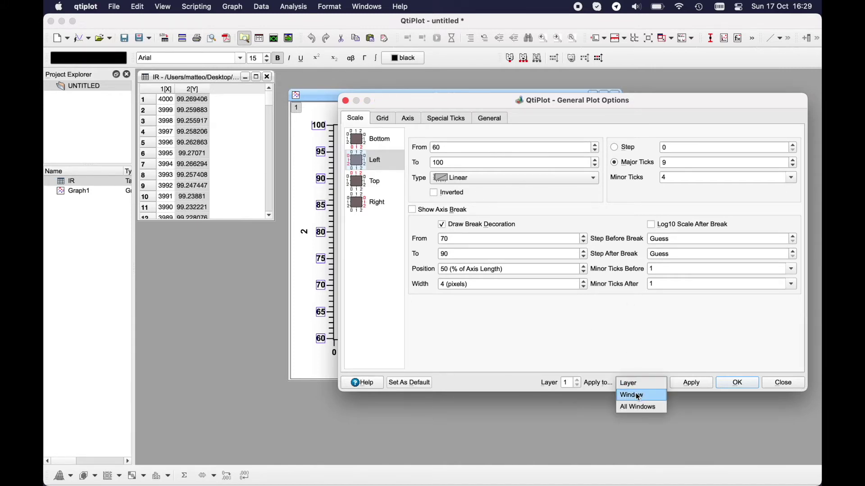
click(634, 420)
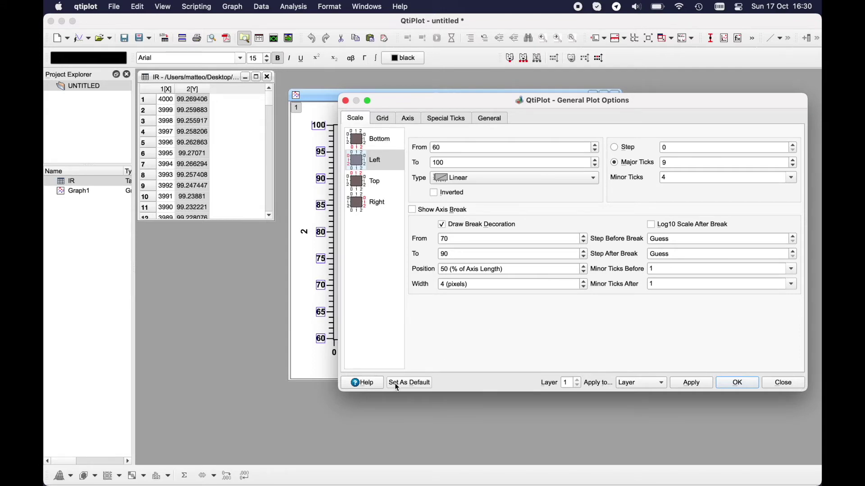
Review the Bottom and Left axis scale settings, left range 60 to 100
click(94, 5)
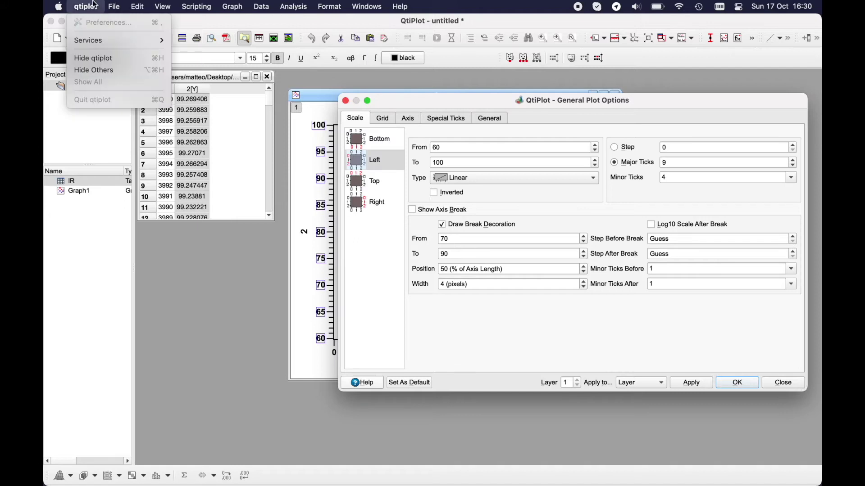
click(520, 236)
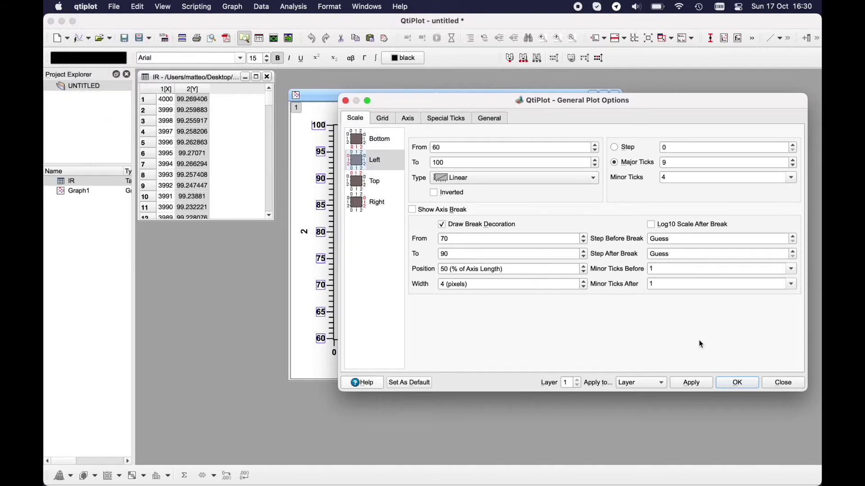
click(381, 140)
click(374, 162)
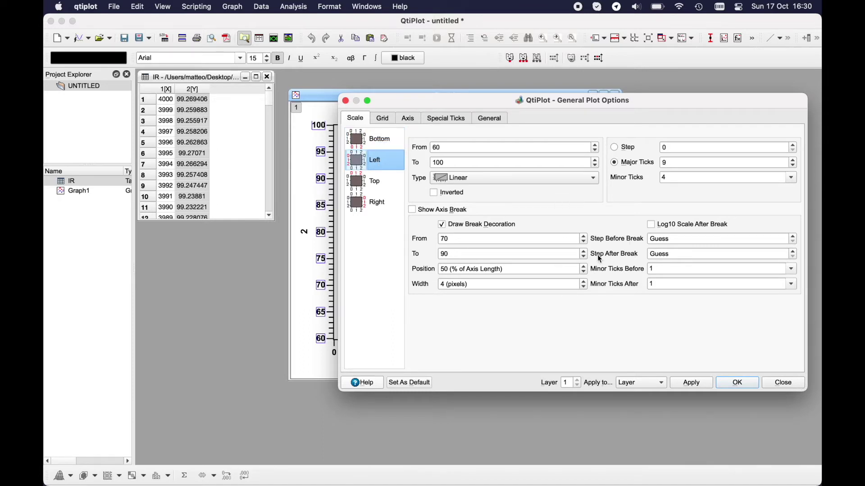
Close the plot options without changes and deselect the graph layer
click(779, 384)
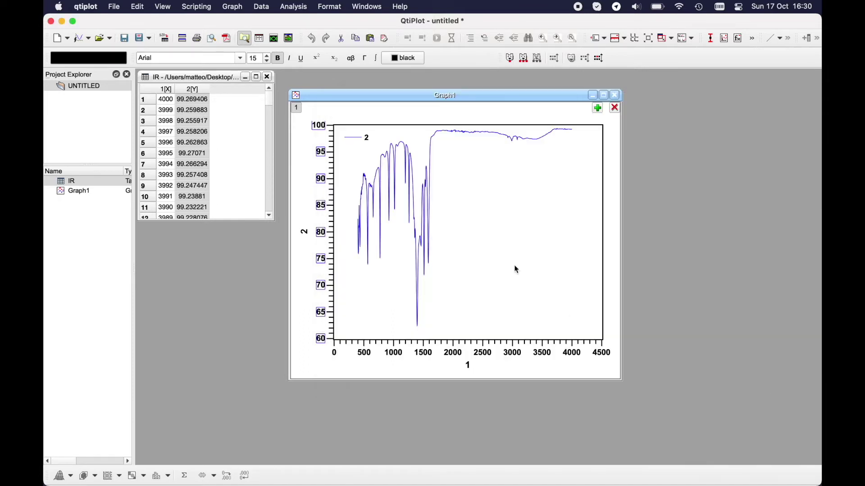
click(303, 318)
click(300, 363)
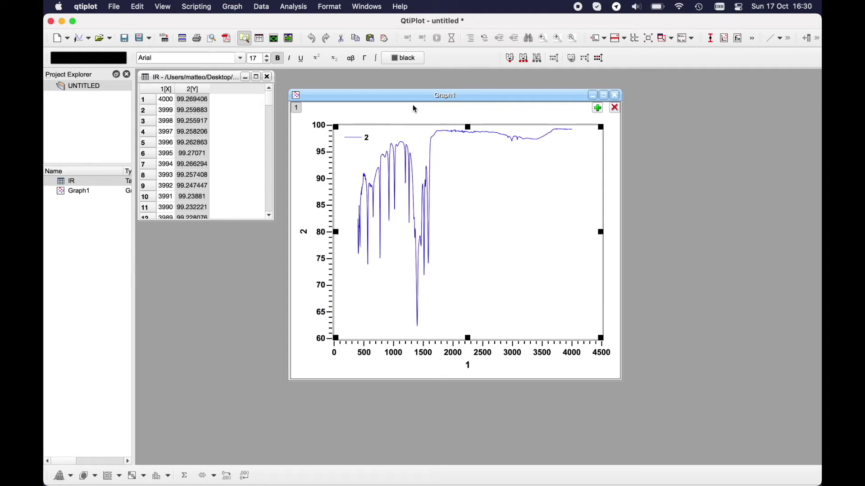
drag(415, 95, 412, 85)
click(525, 359)
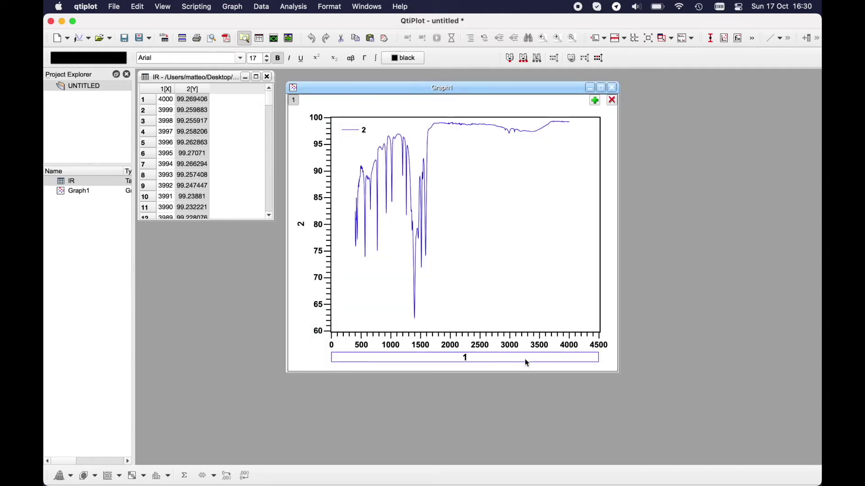
click(315, 356)
click(314, 358)
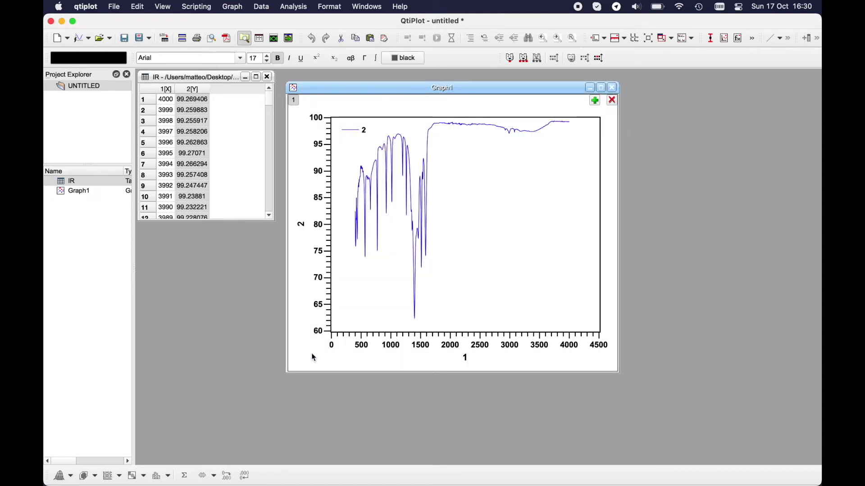
Give the spectrum curve a navy line of width 2.5
double_click(407, 187)
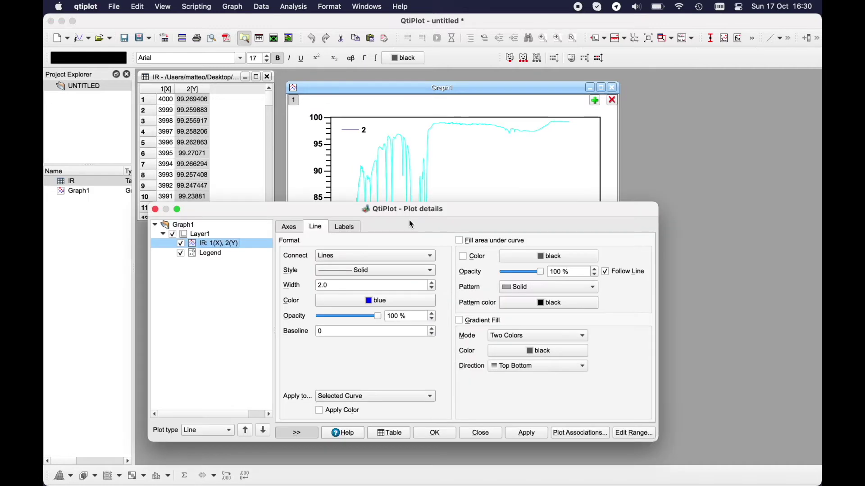
click(327, 283)
key(BackSpace)
text(5)
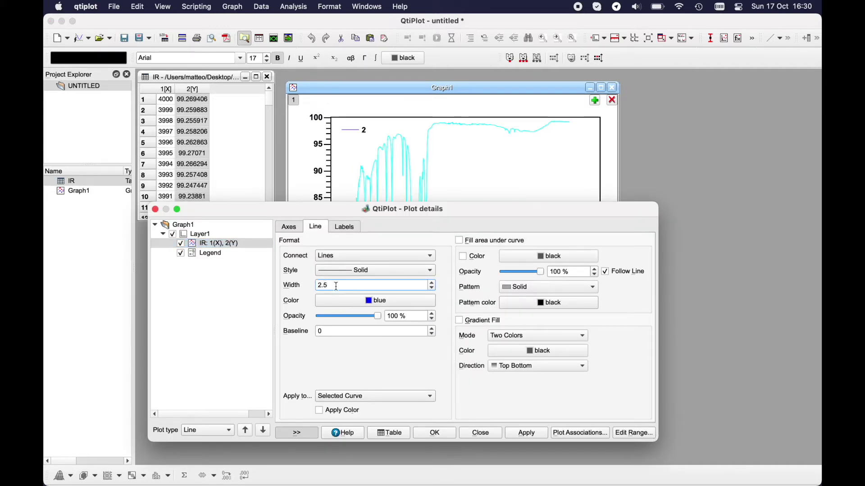
click(358, 310)
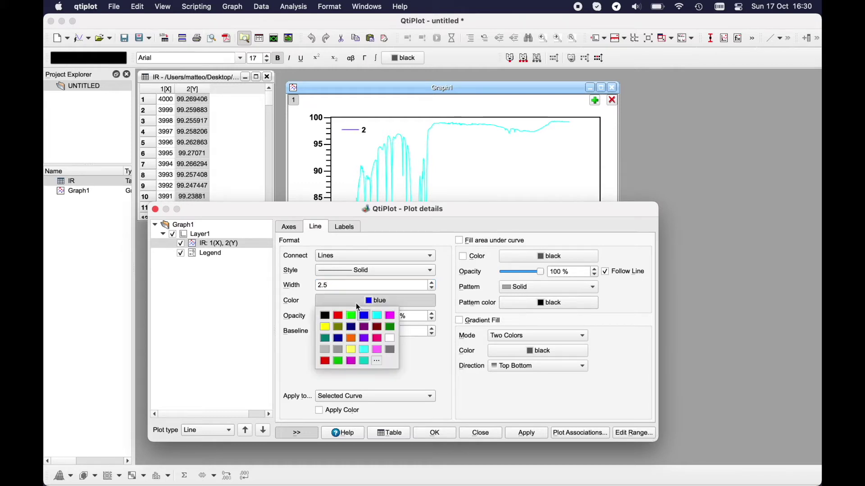
click(350, 328)
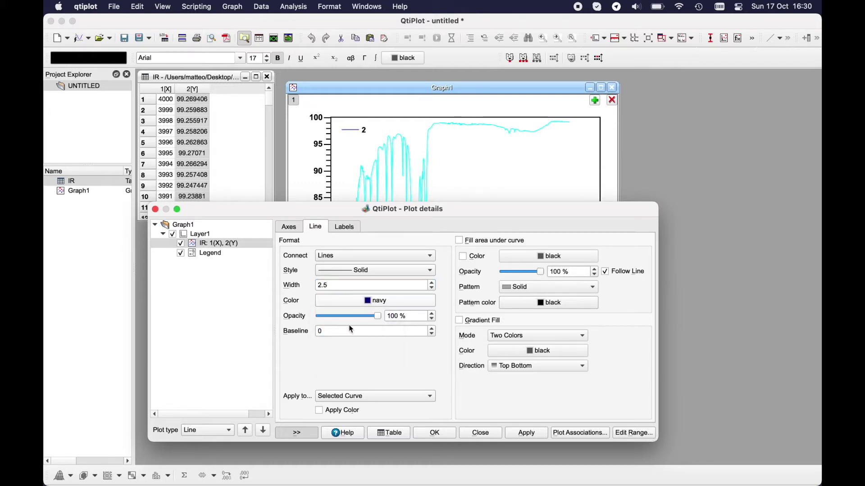
click(435, 433)
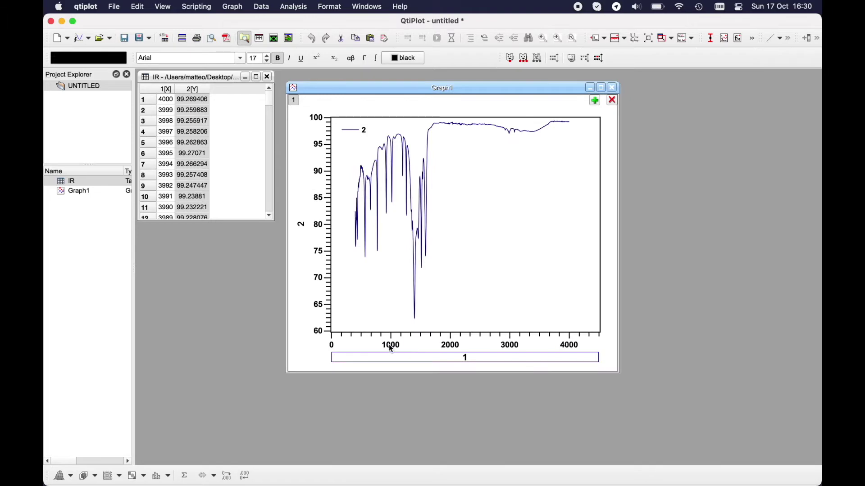
double_click(391, 349)
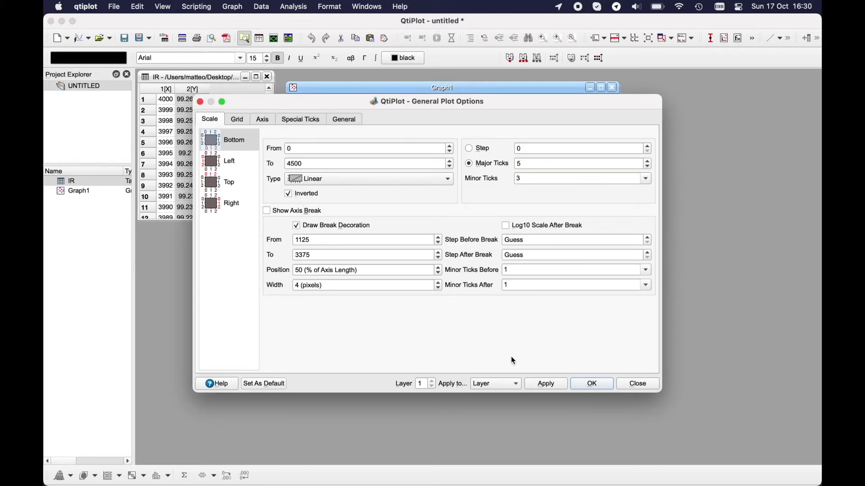
Confirm the inverted bottom axis so wavenumbers run from high to low
click(586, 383)
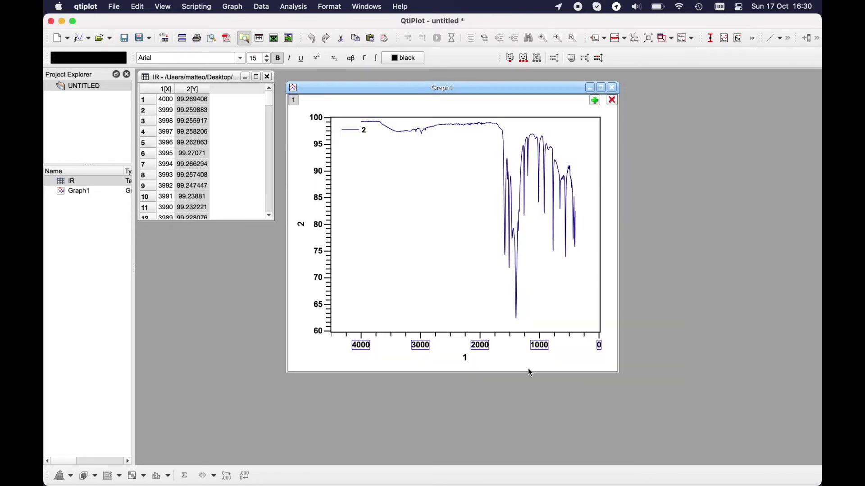
click(362, 362)
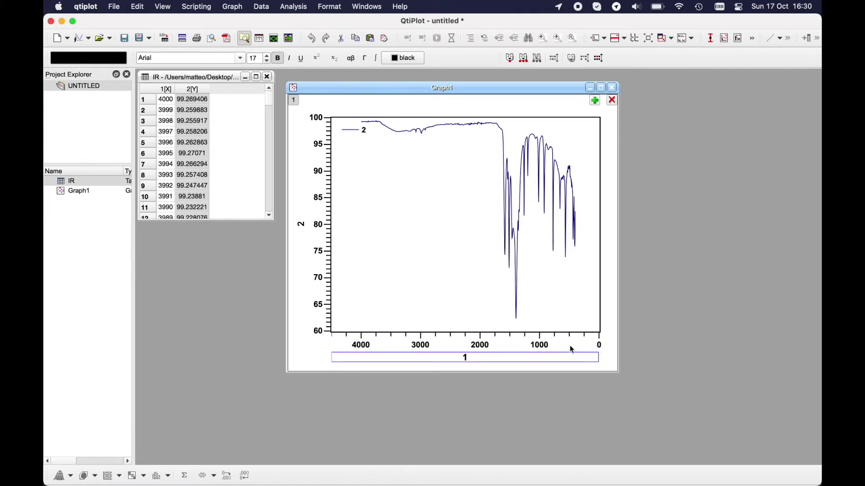
click(313, 358)
Set the bottom axis to a fixed tick step of 1000, after trying 500
double_click(359, 347)
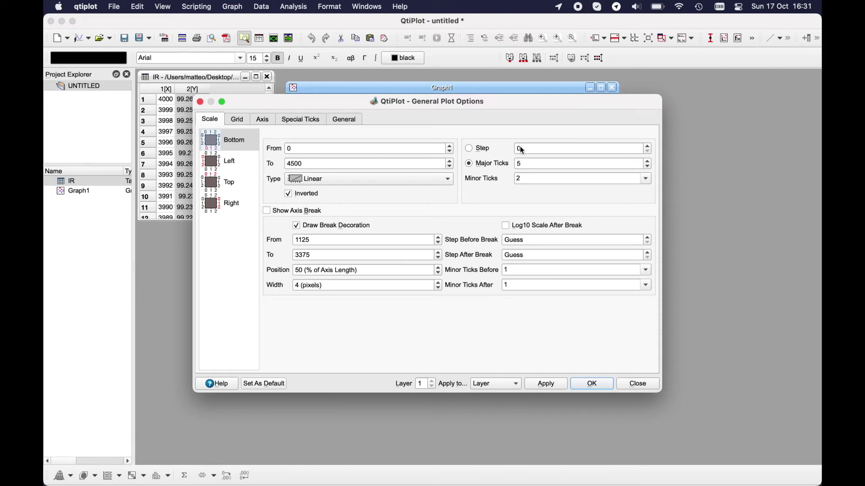
drag(520, 100, 634, 52)
click(454, 151)
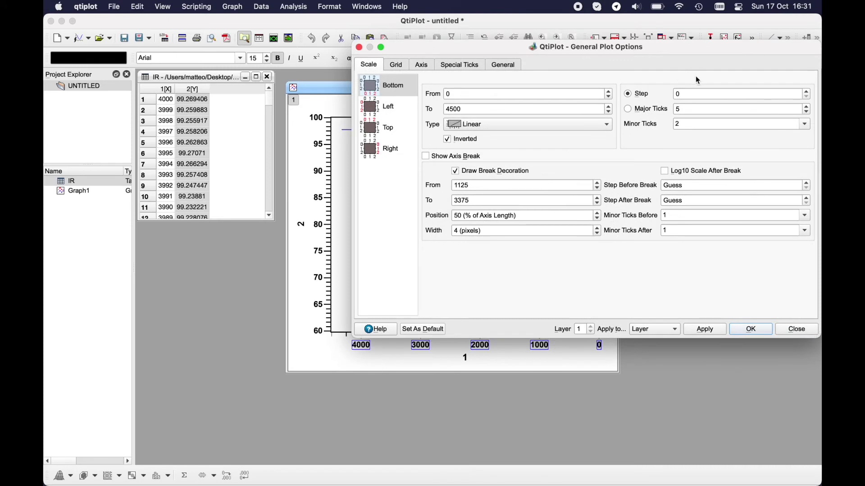
double_click(681, 94)
text(500)
click(711, 329)
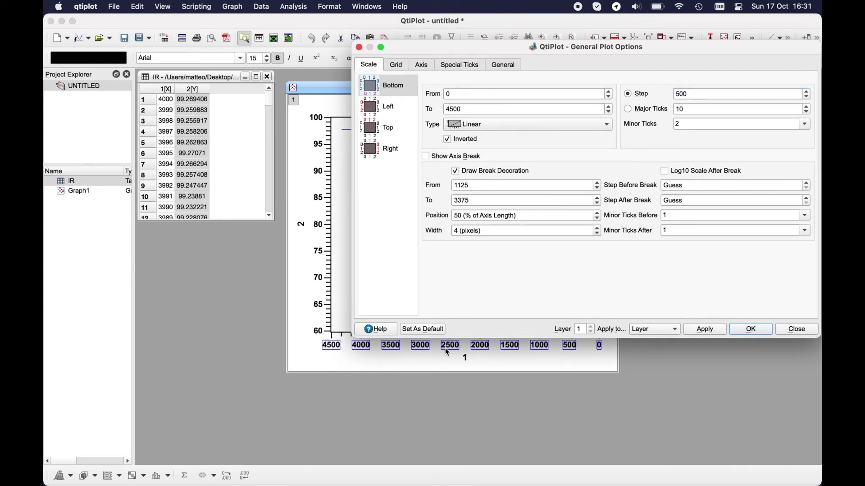
double_click(699, 96)
text(1000)
click(705, 329)
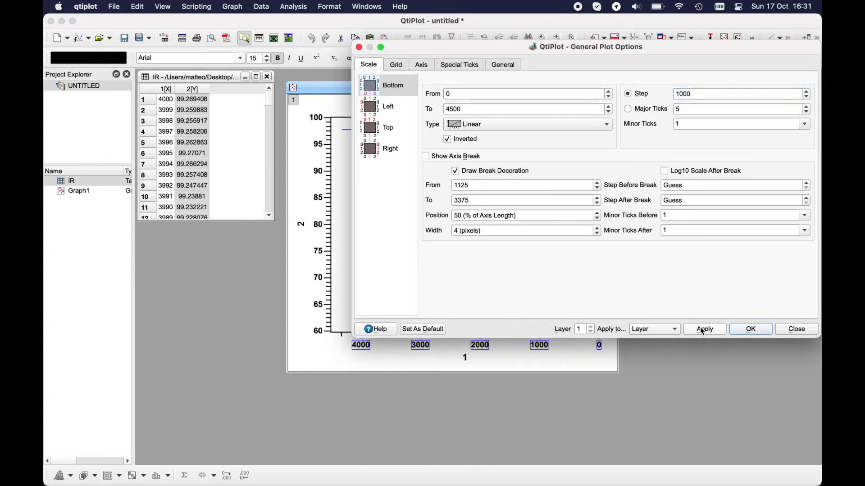
key(Return)
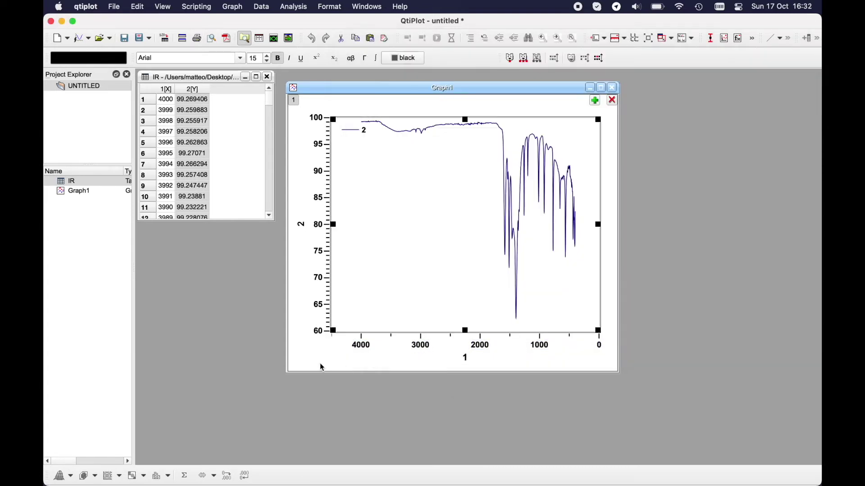
Set the left axis to a fixed step of 20, labelling 60, 80 and 100
double_click(320, 302)
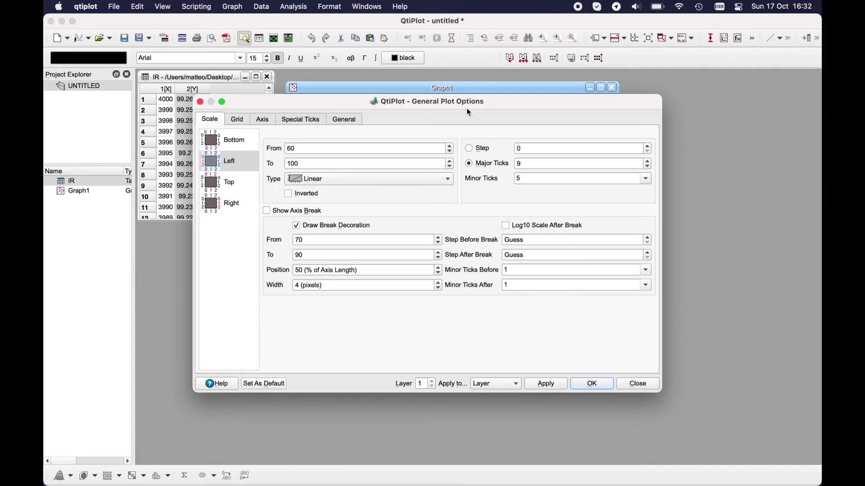
double_click(521, 166)
text(9)
drag(521, 108, 692, 108)
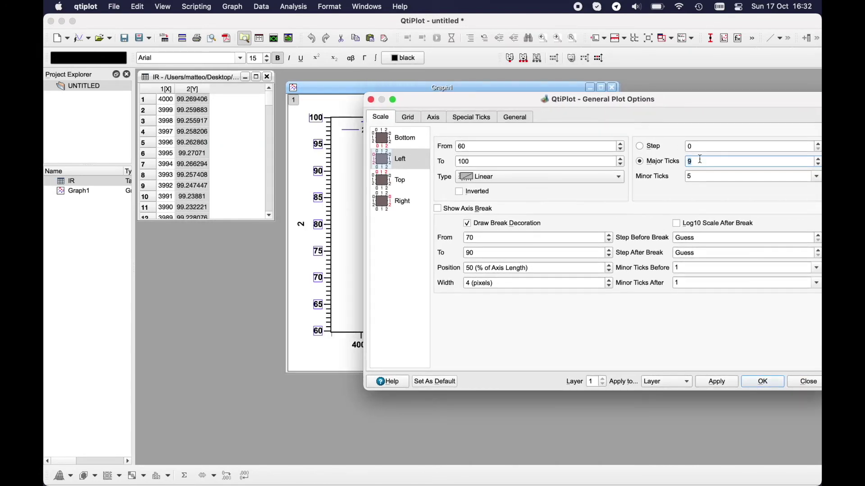
click(654, 147)
key(Tab)
text(20)
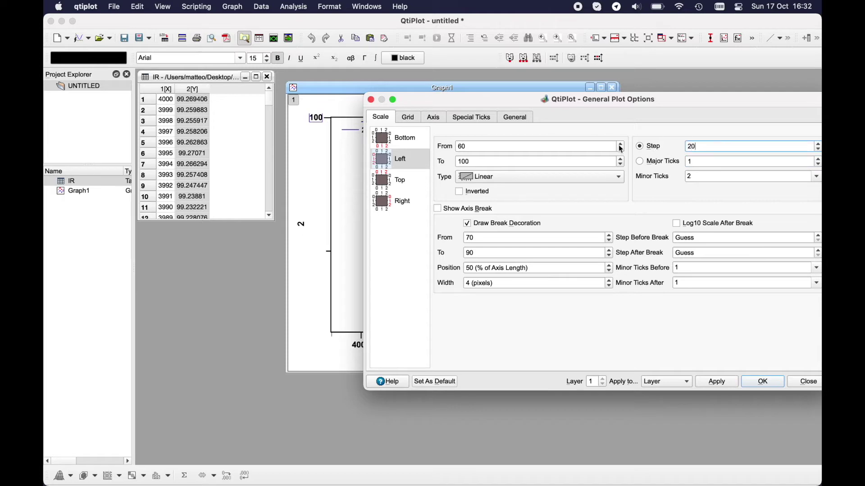
click(717, 382)
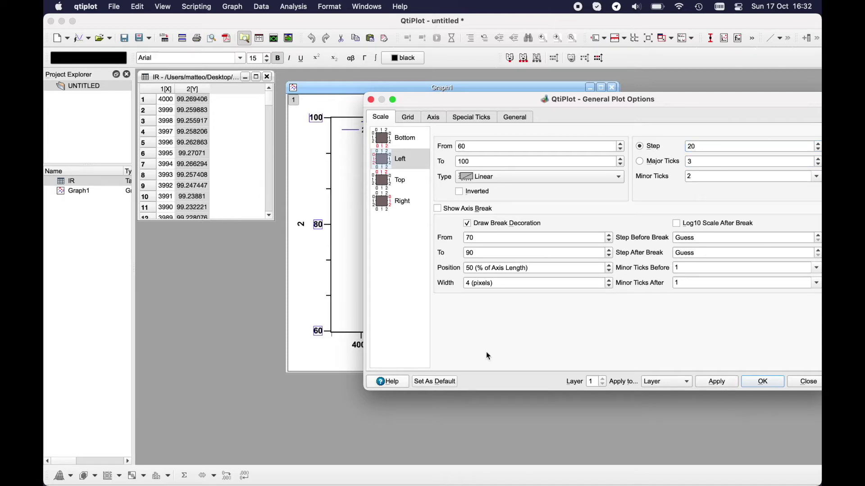
click(772, 387)
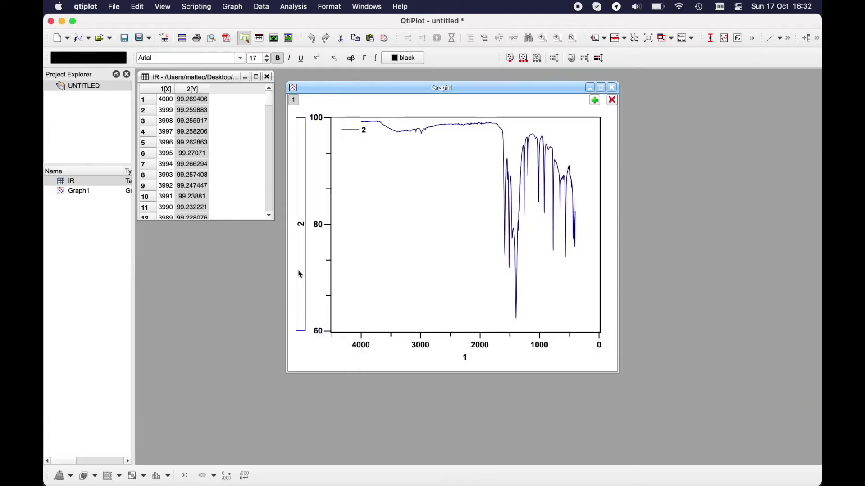
Normalize column 2 of the IR table so its intensities peak near 0.998, then return to Graph1
click(311, 350)
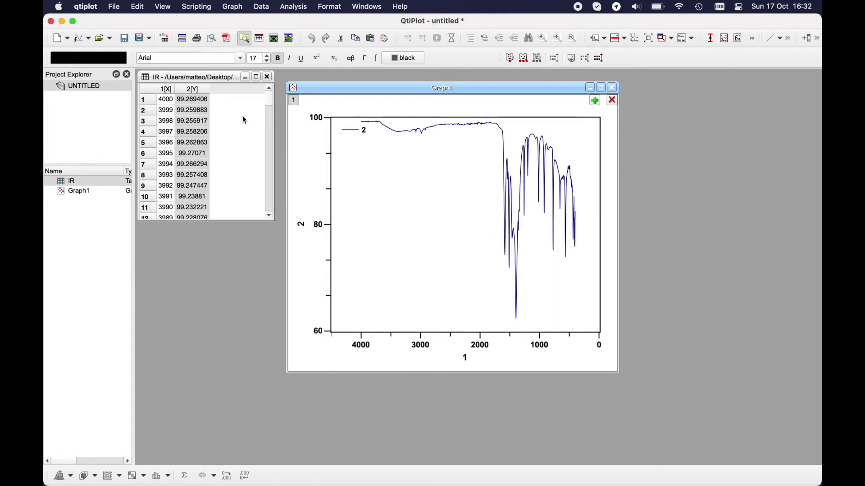
click(218, 107)
click(206, 88)
right_click(205, 89)
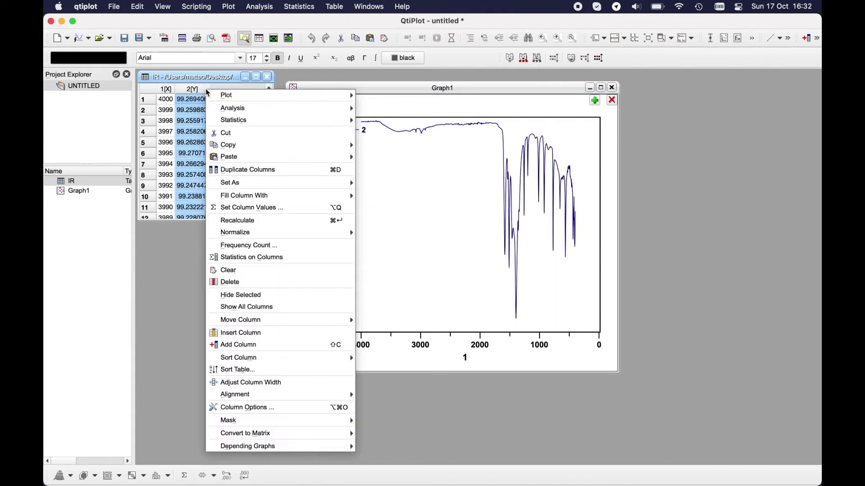
mouse_move(233, 99)
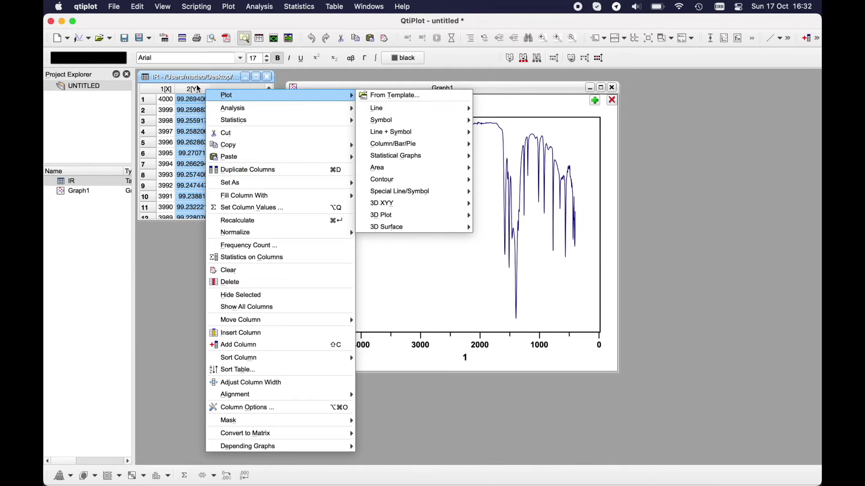
mouse_move(221, 233)
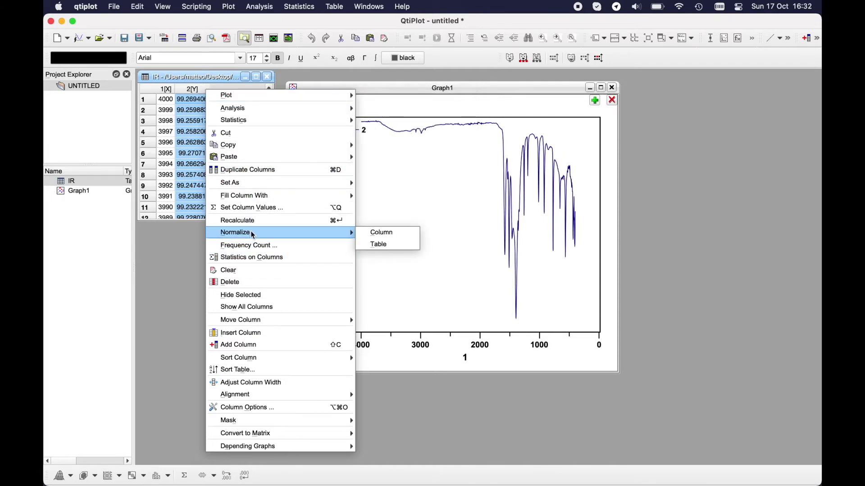
click(384, 231)
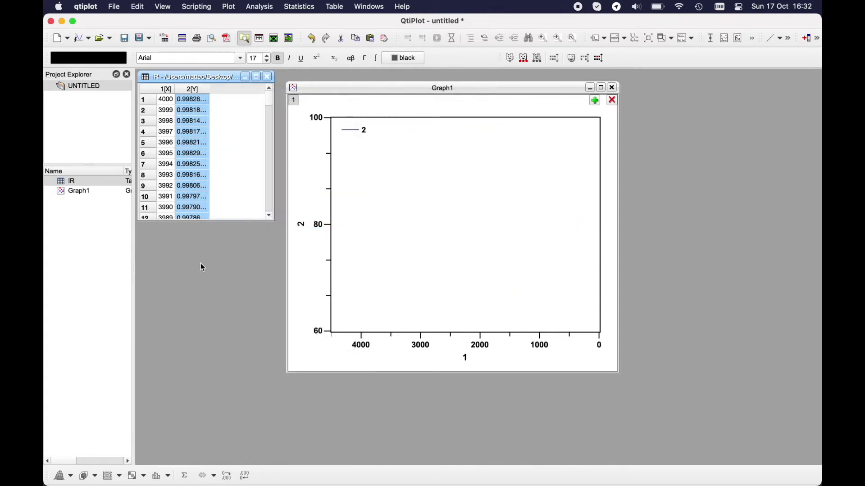
click(334, 362)
click(296, 318)
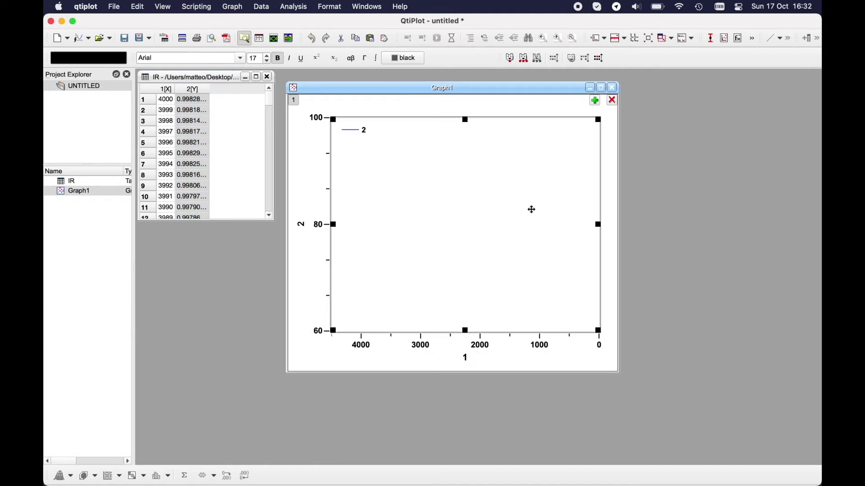
click(344, 110)
click(231, 5)
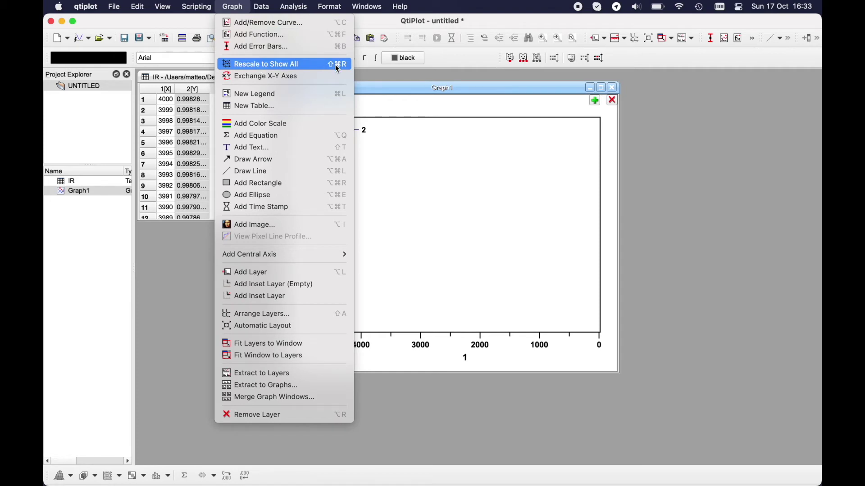
Rescale Graph1 to show all data, then zoom in on the spectrum region
click(301, 64)
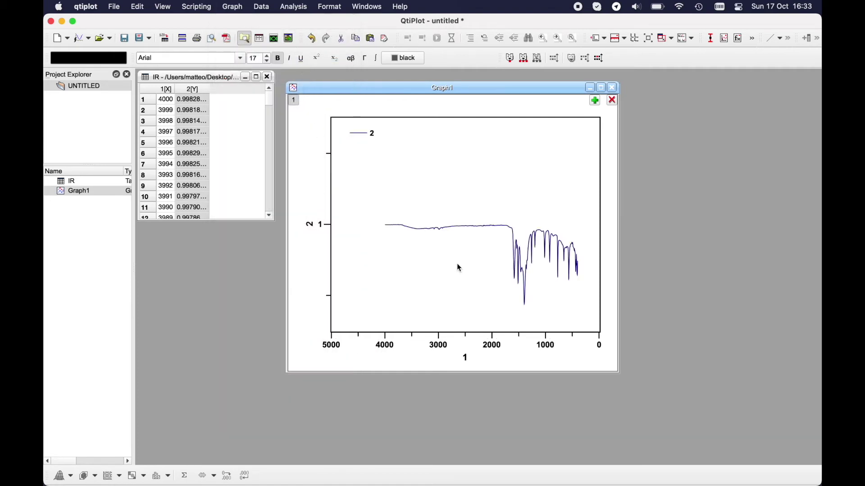
click(256, 6)
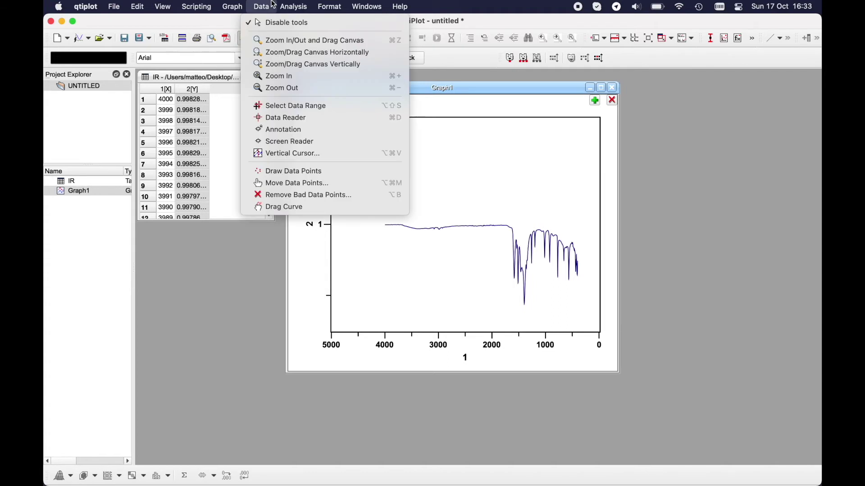
click(304, 83)
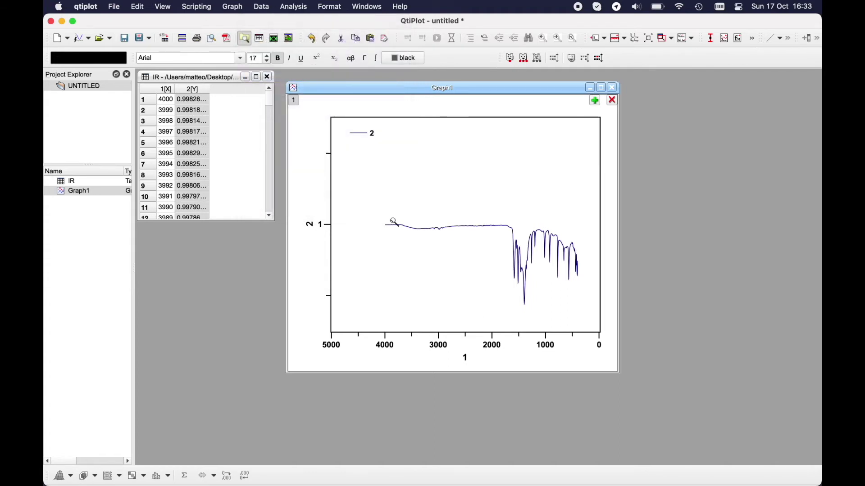
drag(394, 223, 577, 316)
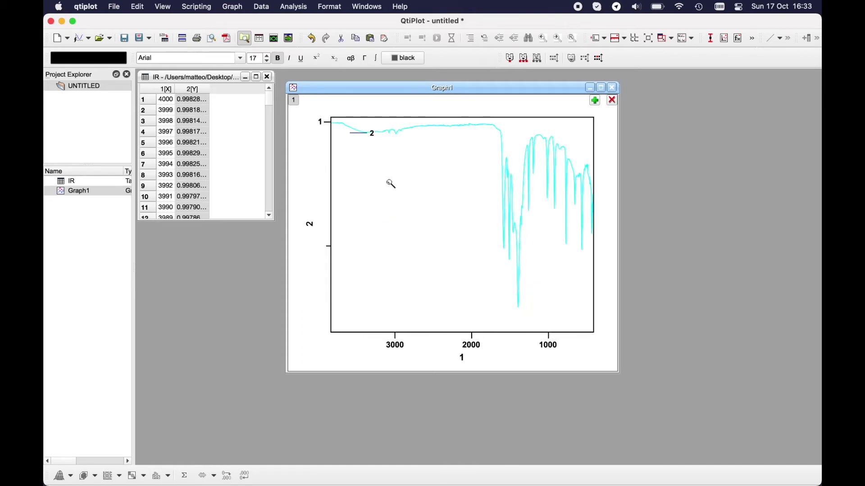
Turn off the zoom tool and drag the legend to the plot's bottom-left corner
click(260, 6)
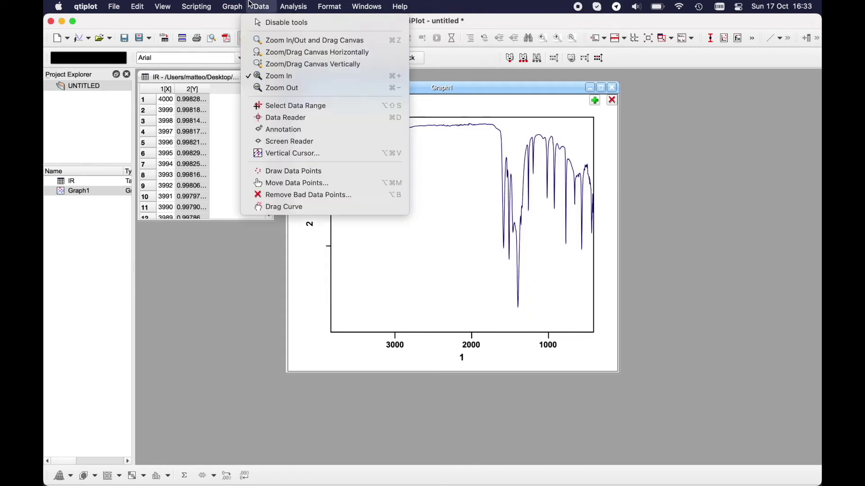
click(264, 23)
drag(372, 135, 366, 316)
Set the left axis tick step to 0.2 so it is labelled 0.6, 0.8 and 1
click(346, 358)
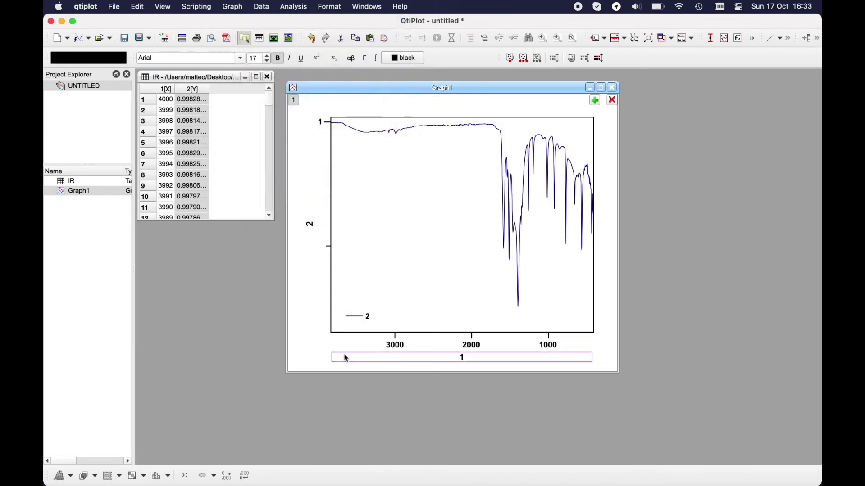
click(311, 346)
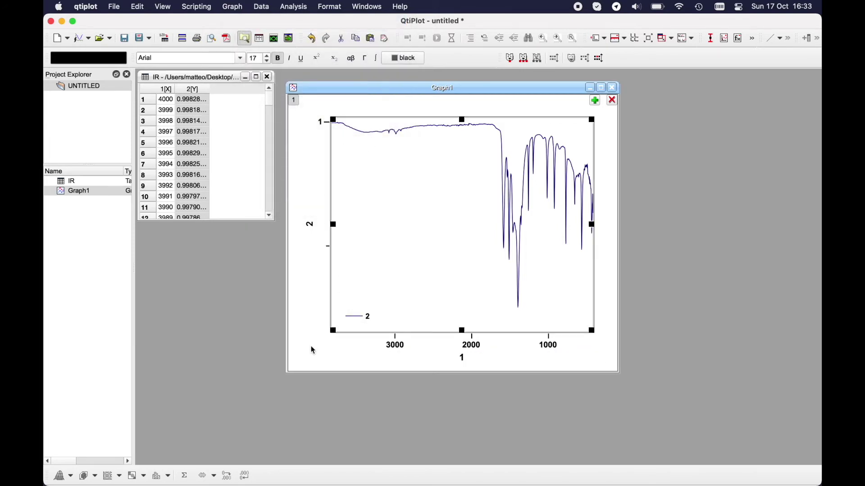
click(308, 214)
double_click(329, 245)
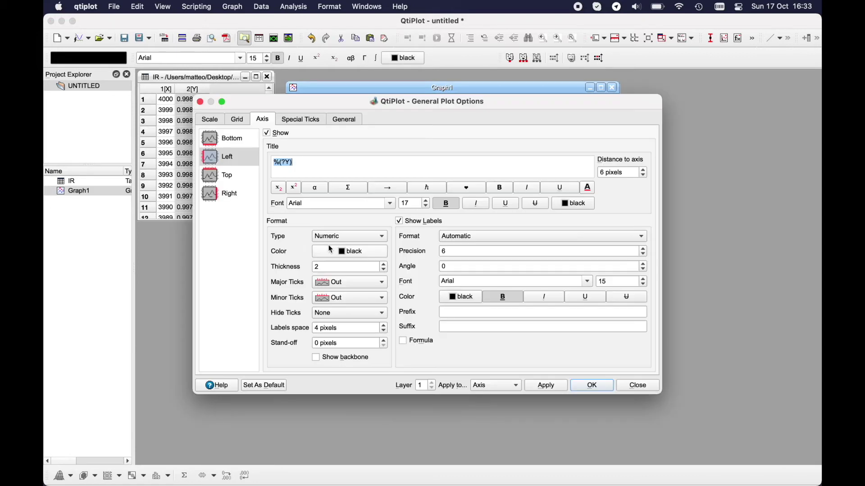
click(637, 389)
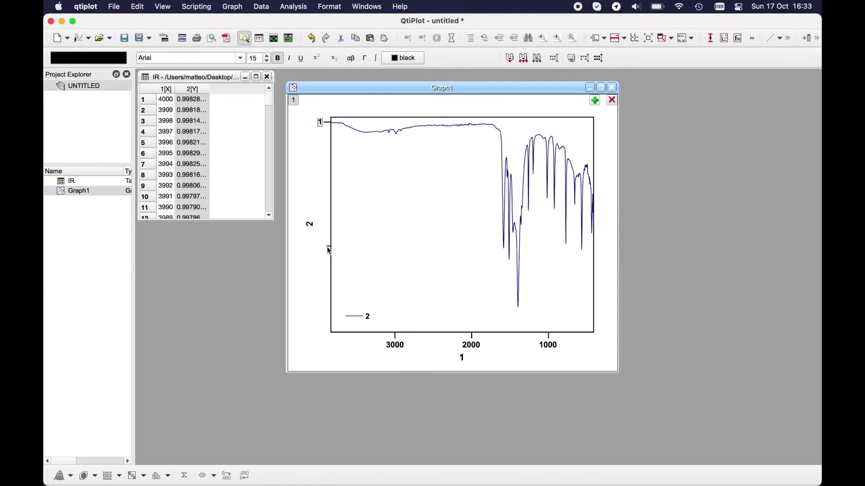
double_click(321, 123)
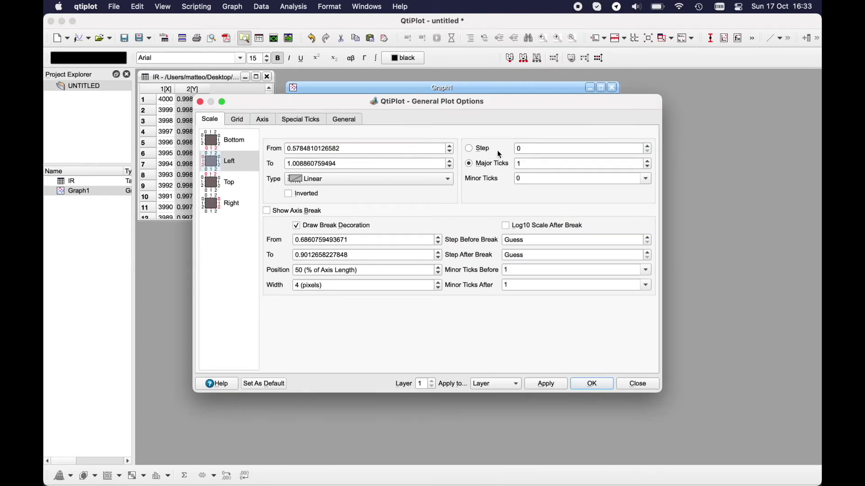
drag(483, 102, 673, 95)
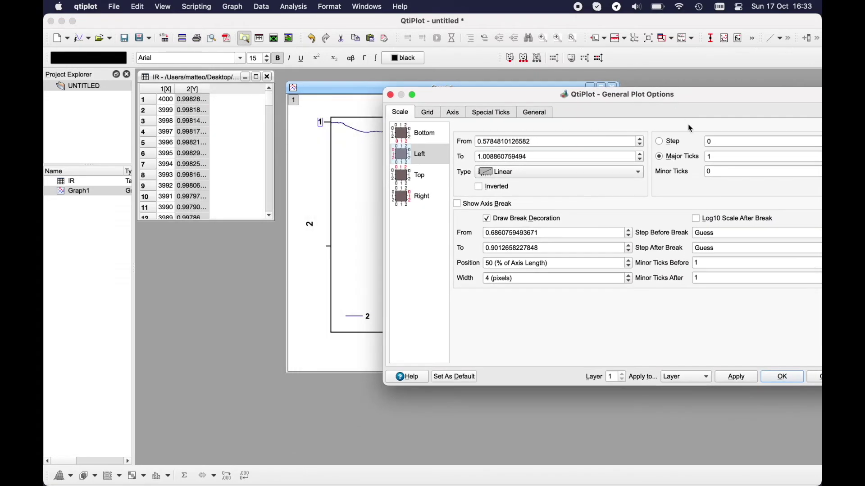
click(737, 141)
text(.2)
click(751, 377)
drag(720, 142, 705, 141)
Browse the grid and axis settings, toggling the bottom axis tick labels off and on again
click(428, 113)
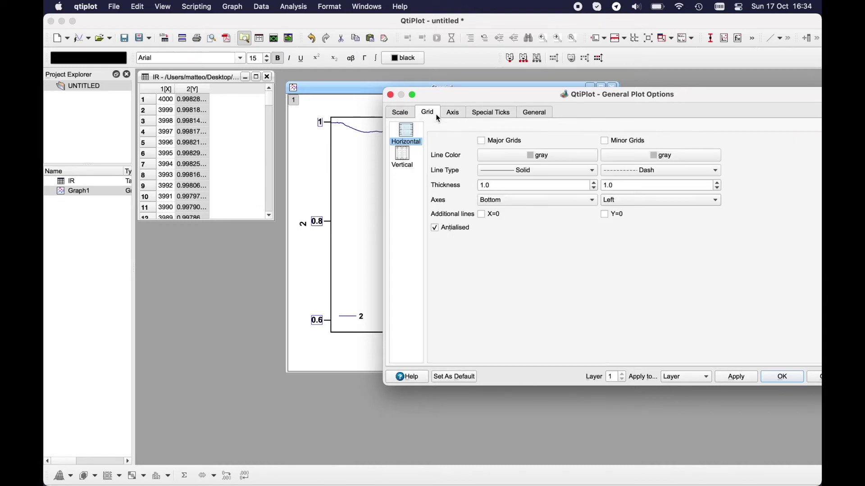
click(453, 113)
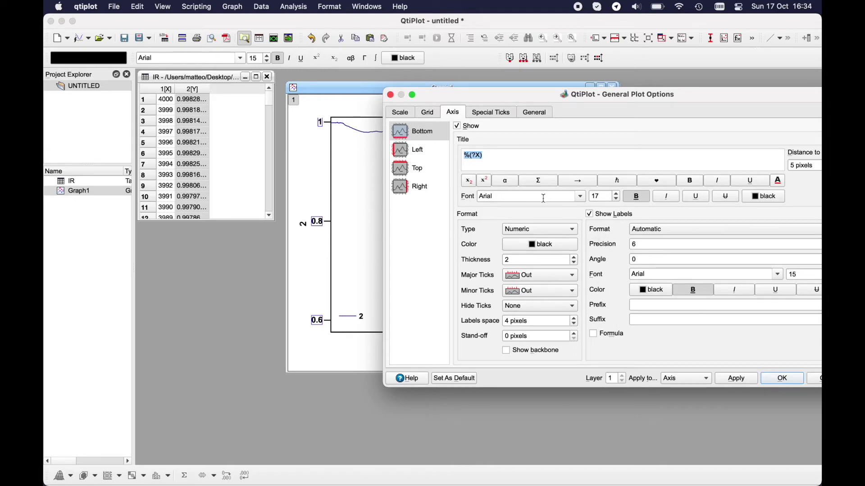
click(590, 214)
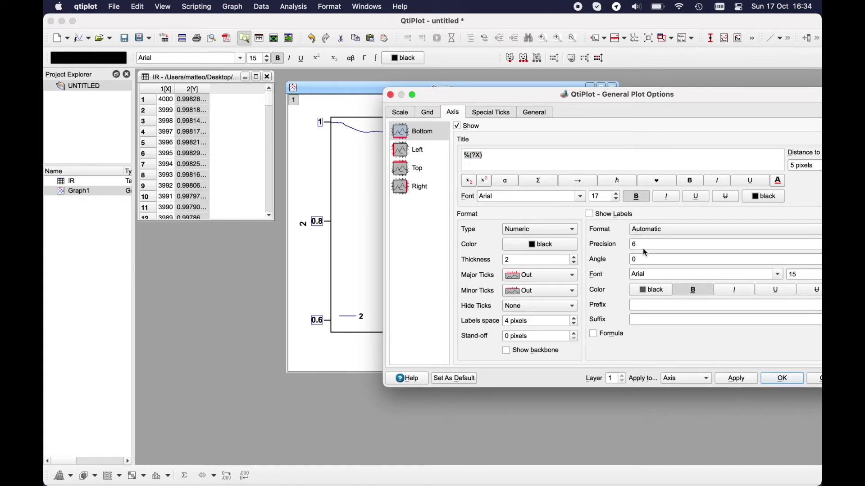
click(604, 214)
Set the left axis major and minor ticks to None, hide its labels, and apply
click(420, 152)
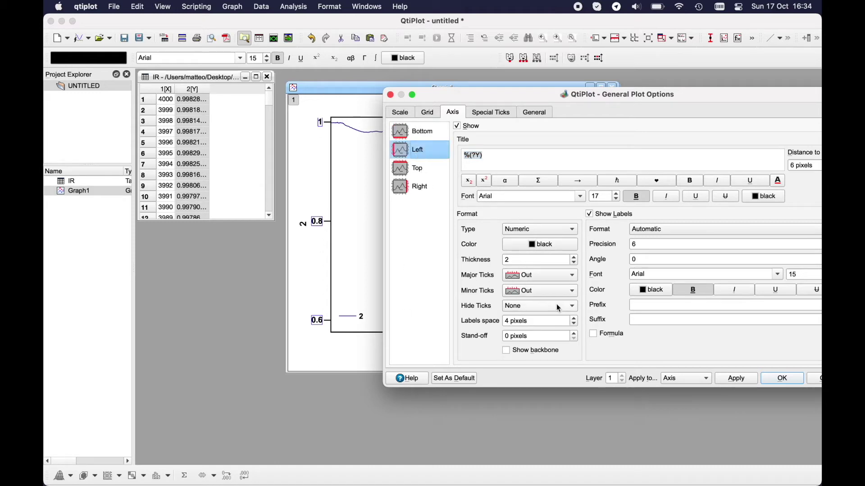
click(531, 280)
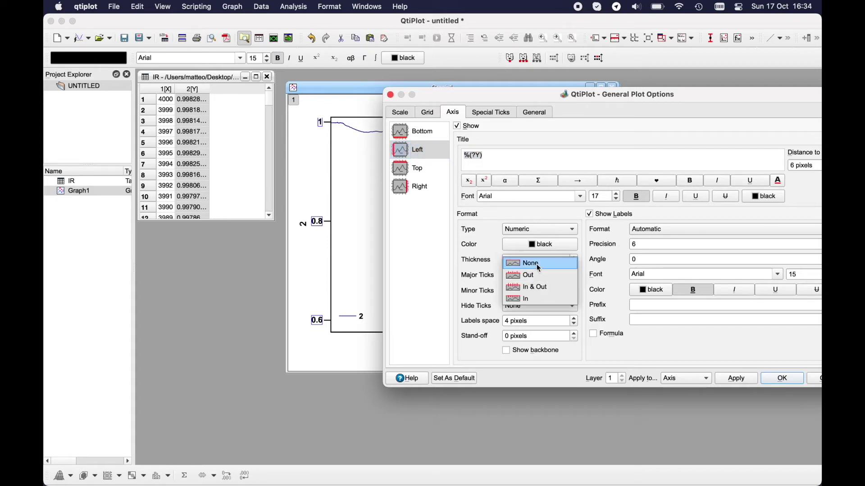
click(536, 263)
click(537, 291)
click(536, 279)
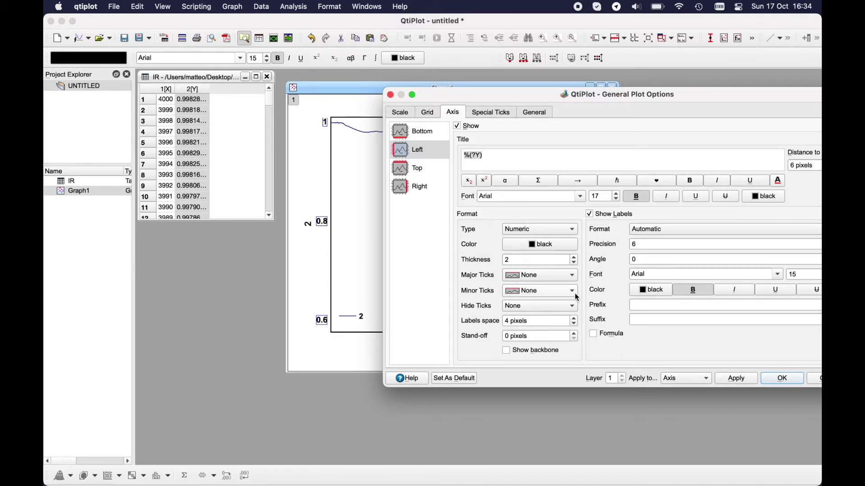
click(590, 214)
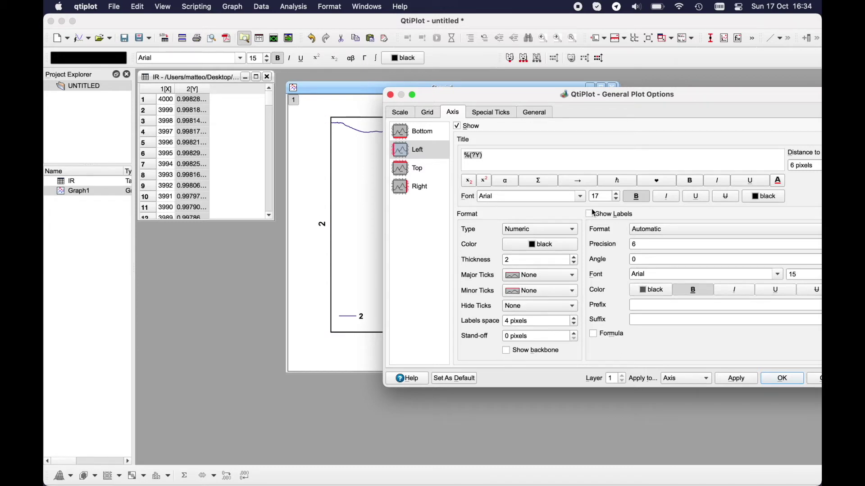
click(446, 130)
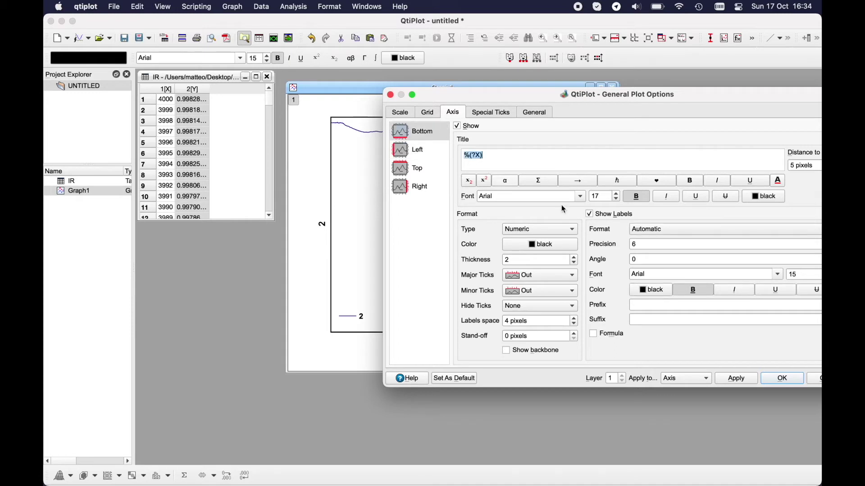
click(436, 148)
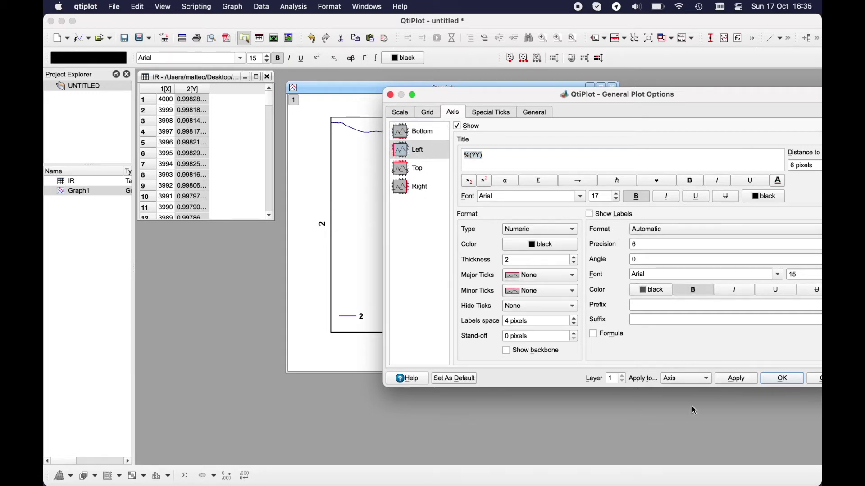
click(782, 378)
Replace the left axis title placeholder with 'Intensity (a.u.)' and nudge it into place
double_click(322, 224)
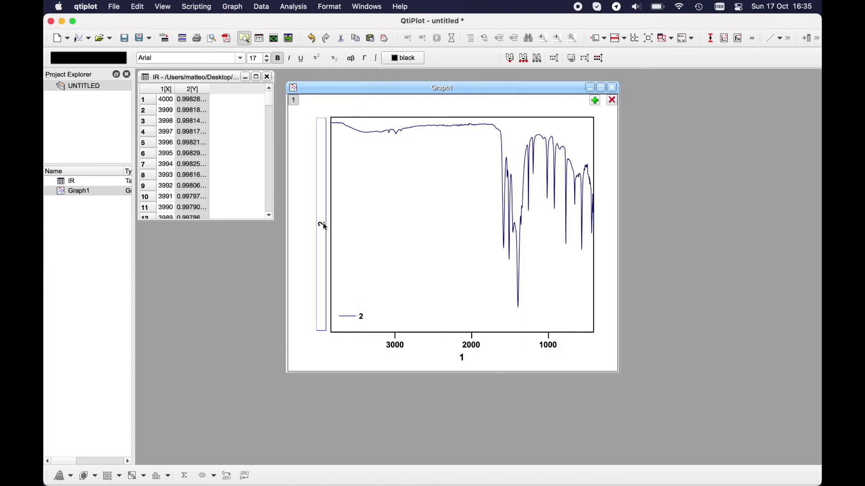
drag(346, 227, 294, 228)
key(BackSpace)
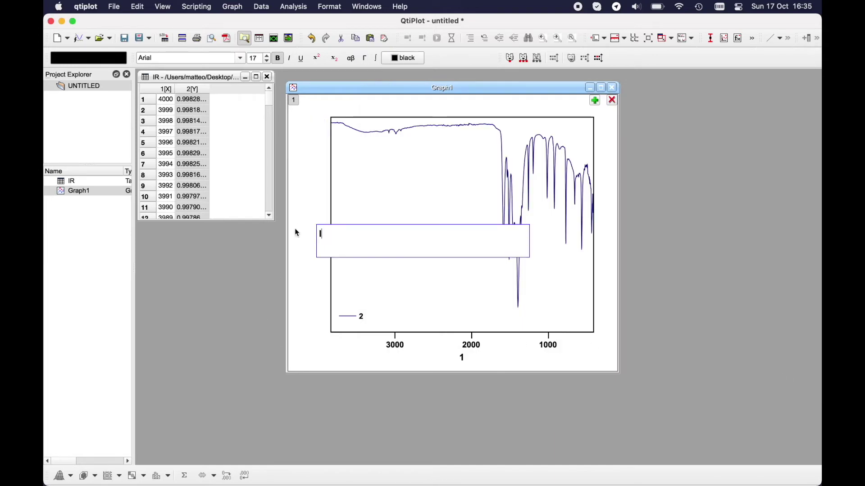
text(Intensity (a.u.))
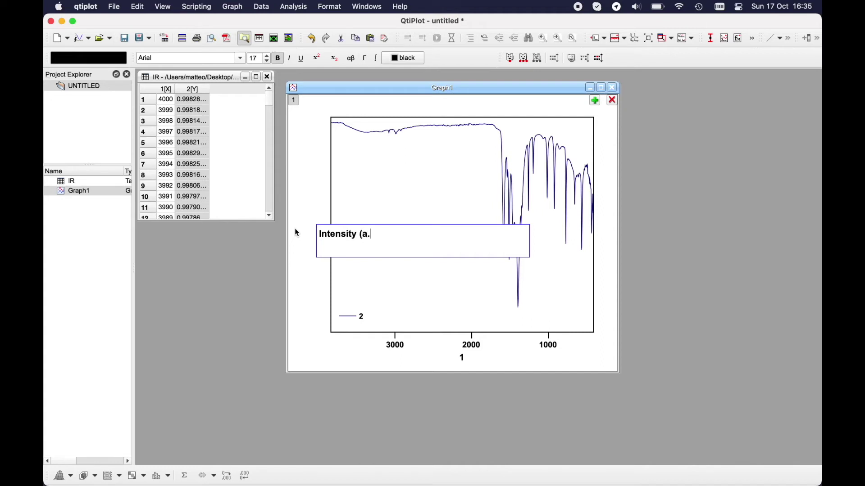
click(296, 230)
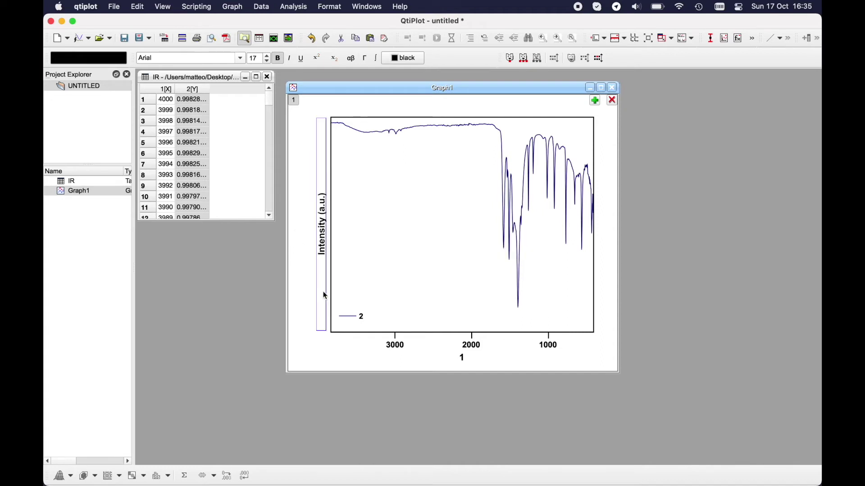
click(320, 247)
drag(320, 247, 314, 226)
Widen the plot layer toward the left edge of the graph
click(332, 235)
click(334, 229)
click(345, 337)
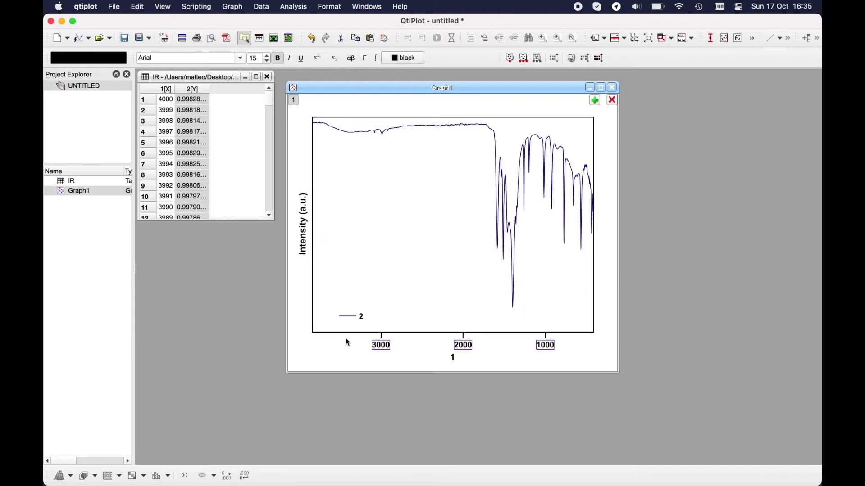
Retitle the x-axis 'Wavenumber (cm-1)' with the -1 formatted as superscript
click(451, 357)
click(451, 357)
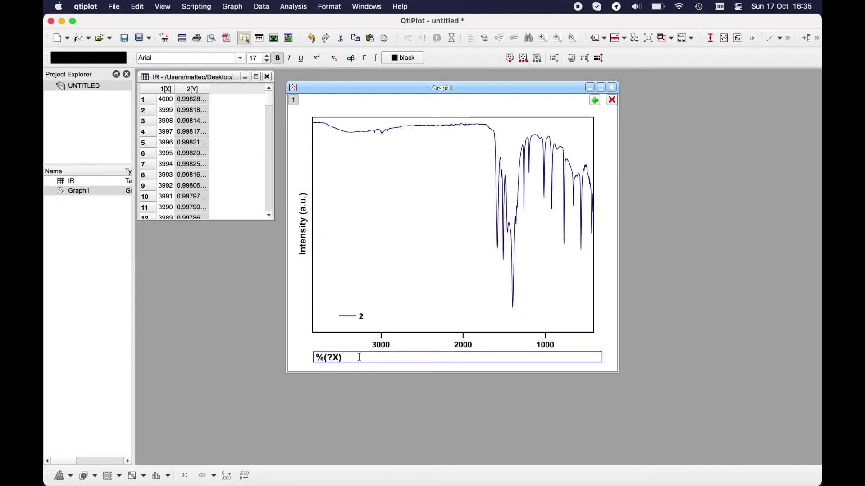
key(super+a)
text(Wavenumber )
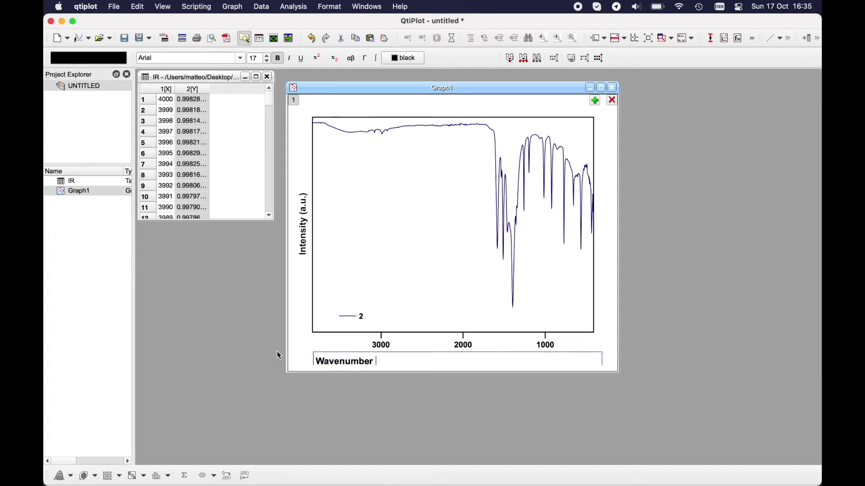
text((cm-1)
key(shift+Left)
key(shift+Left)
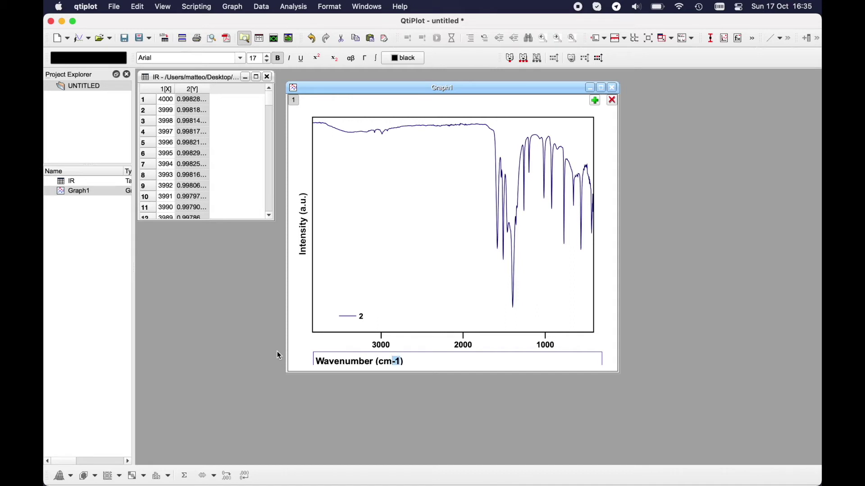
click(318, 57)
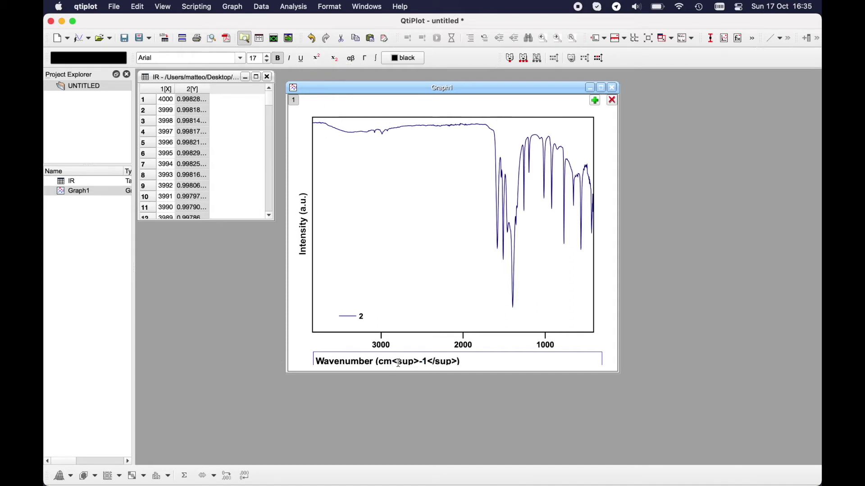
click(612, 340)
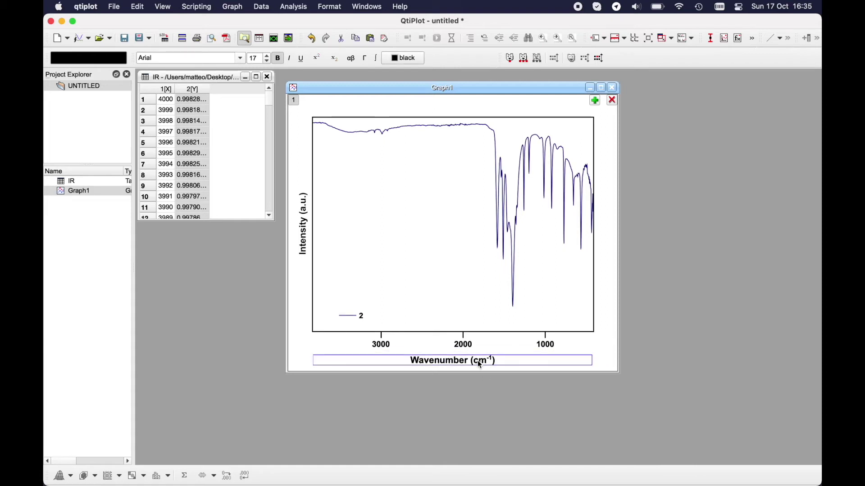
click(616, 350)
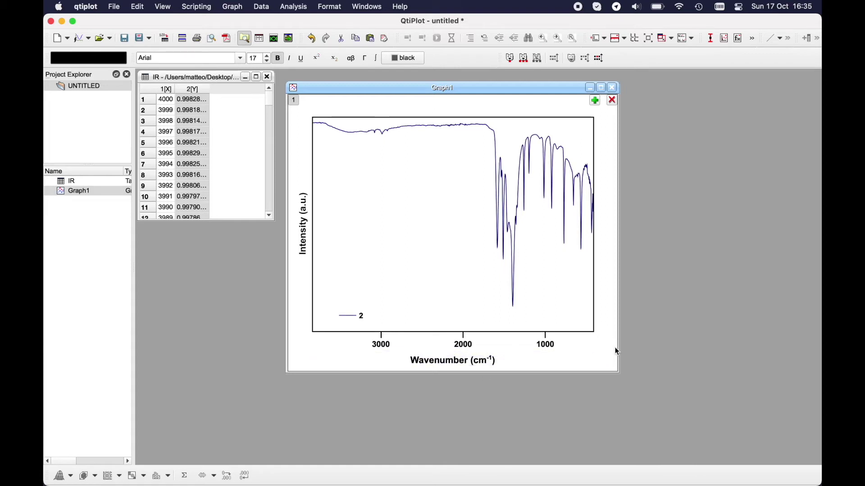
Give the bottom axis a fixed 500-unit tick step, labelled 3500 down to 500
double_click(467, 346)
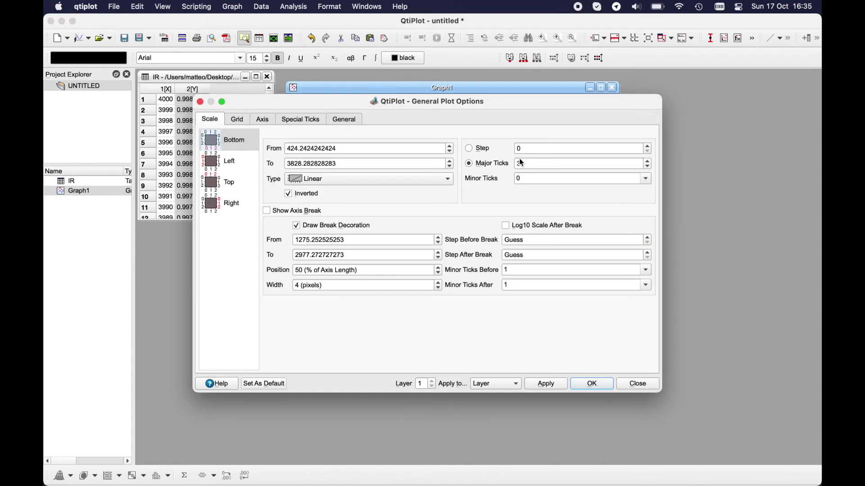
click(473, 148)
key(Tab)
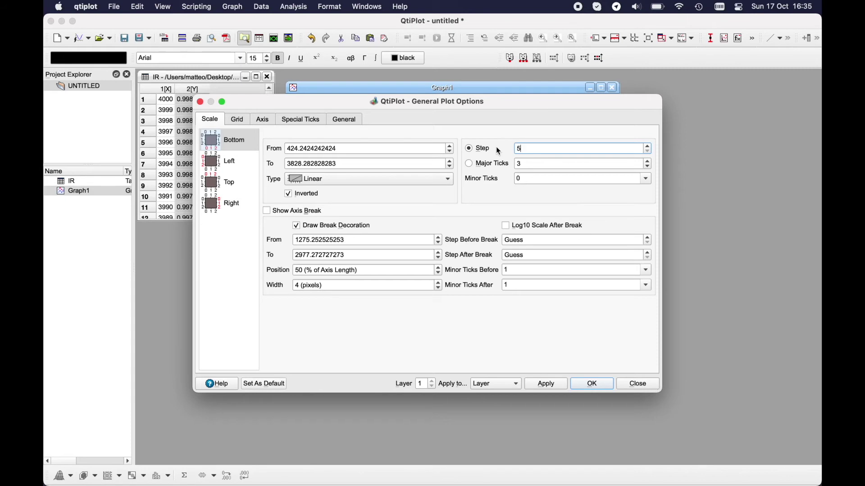
text(500)
click(546, 385)
drag(425, 106, 593, 18)
click(763, 303)
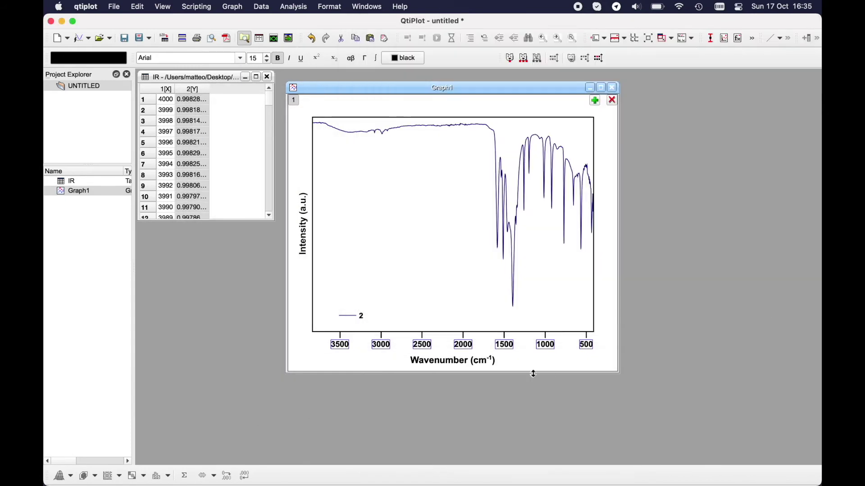
Replace the legend's automatic series name with 'IR-test'
click(356, 315)
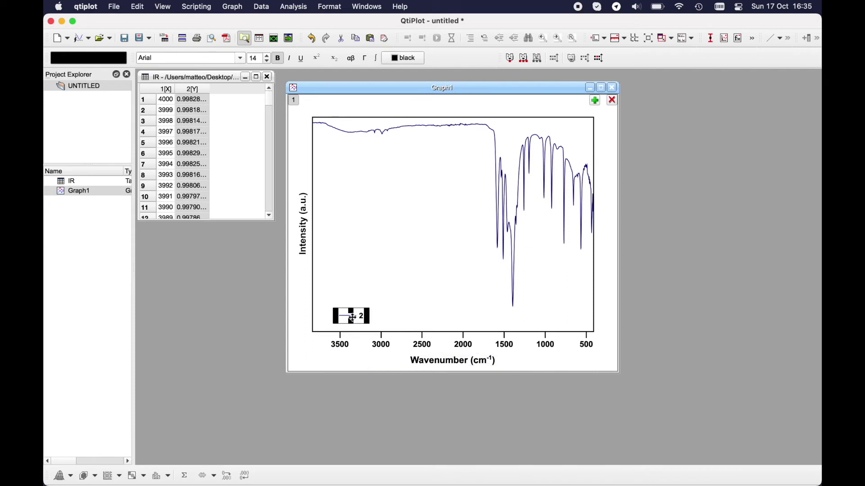
click(371, 315)
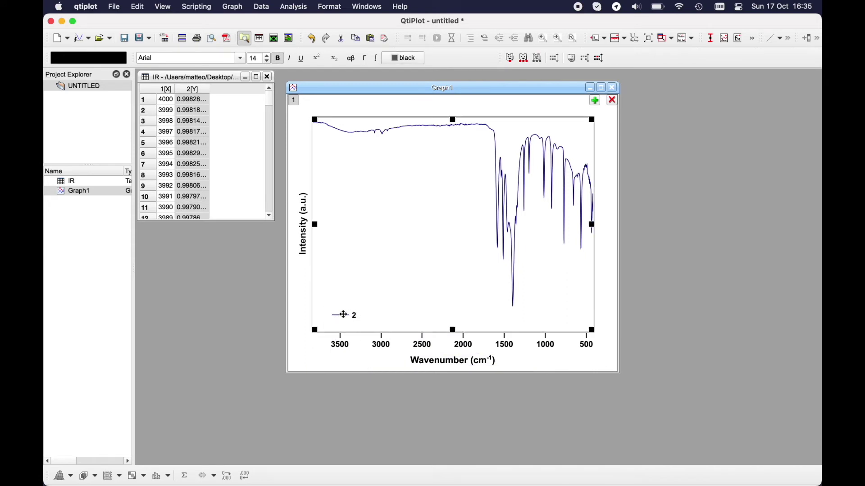
double_click(350, 317)
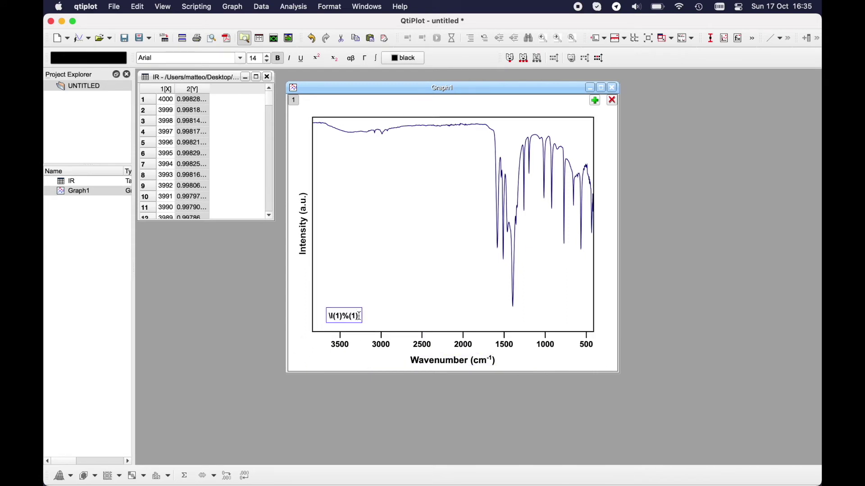
key(BackSpace)
key(BackSpace)
key(BackSpace)
key(BackSpace)
text(IR-test)
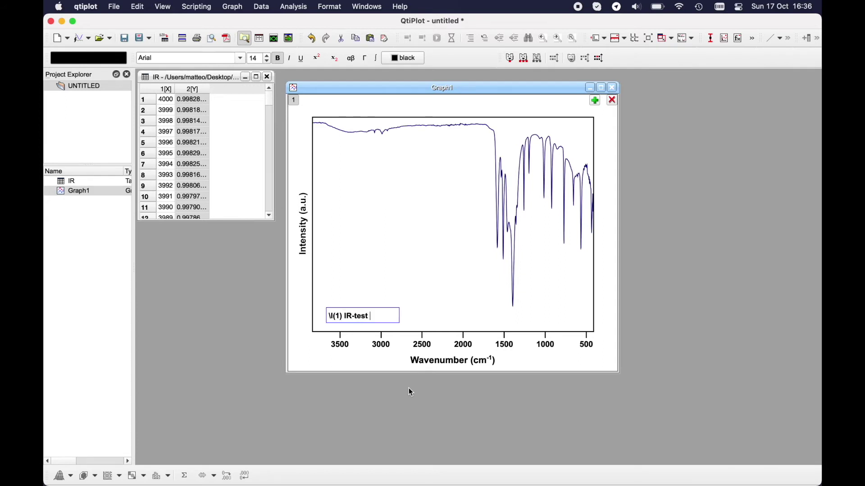
click(418, 270)
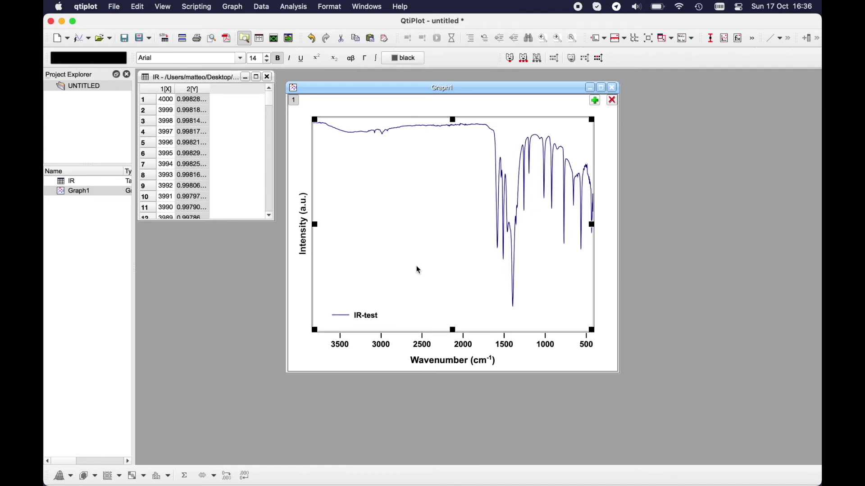
click(313, 360)
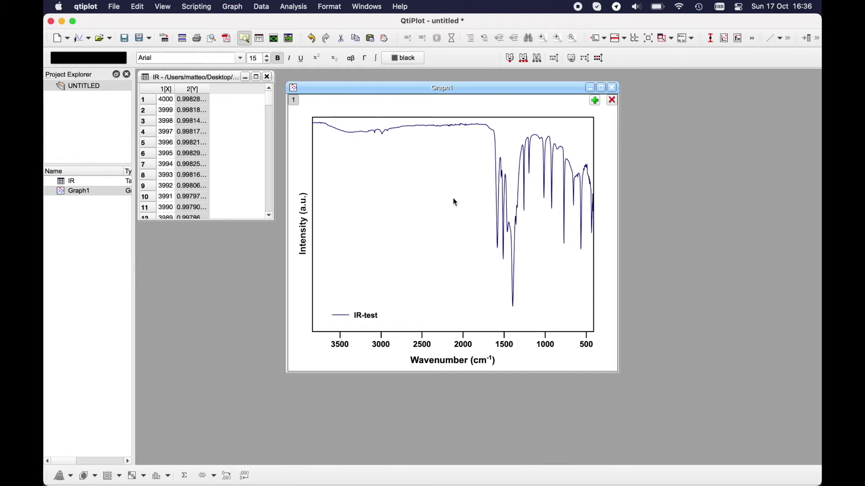
click(362, 315)
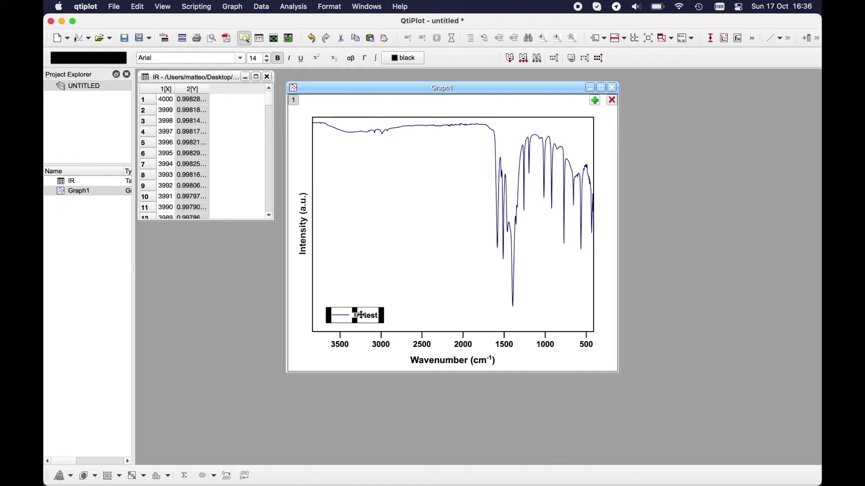
click(301, 328)
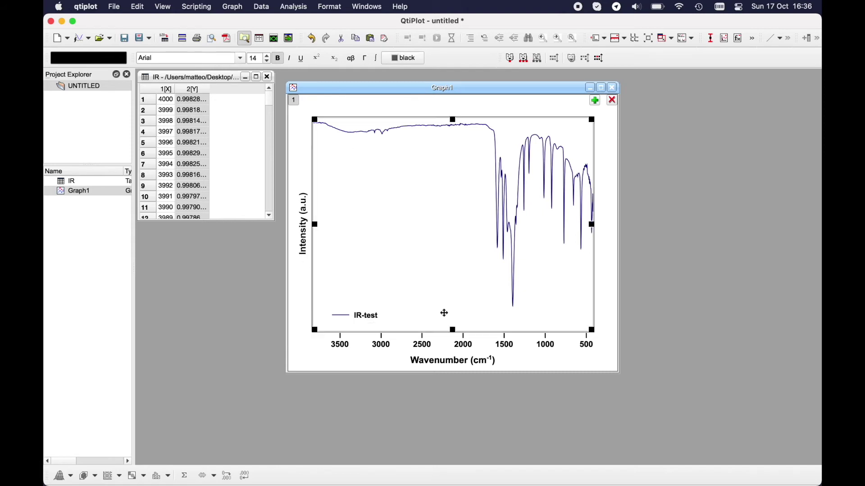
click(314, 349)
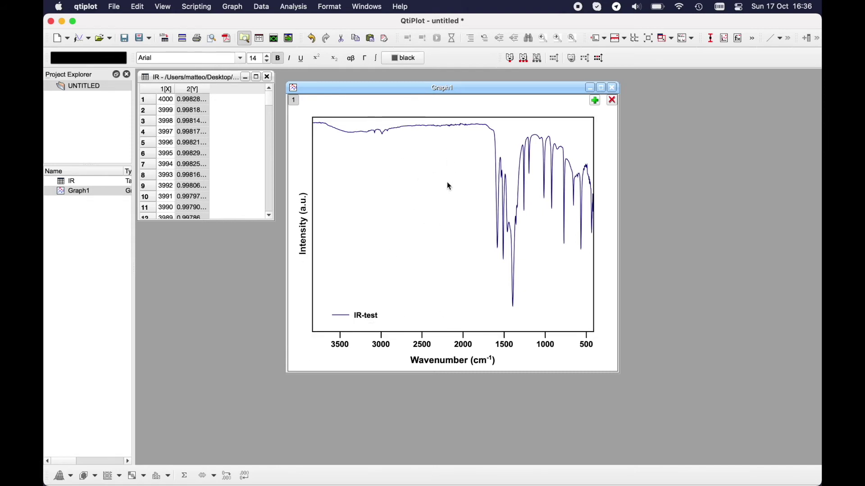
click(244, 180)
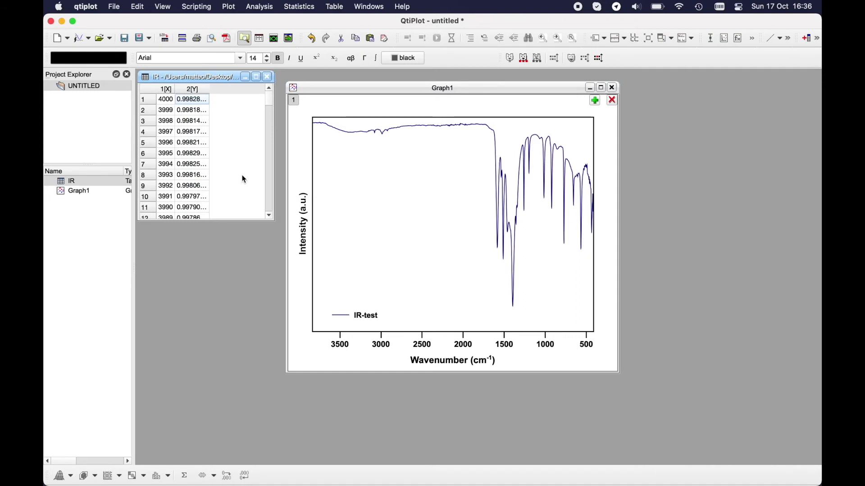
Duplicate the IR table from the Project Explorer, creating Table1
click(107, 183)
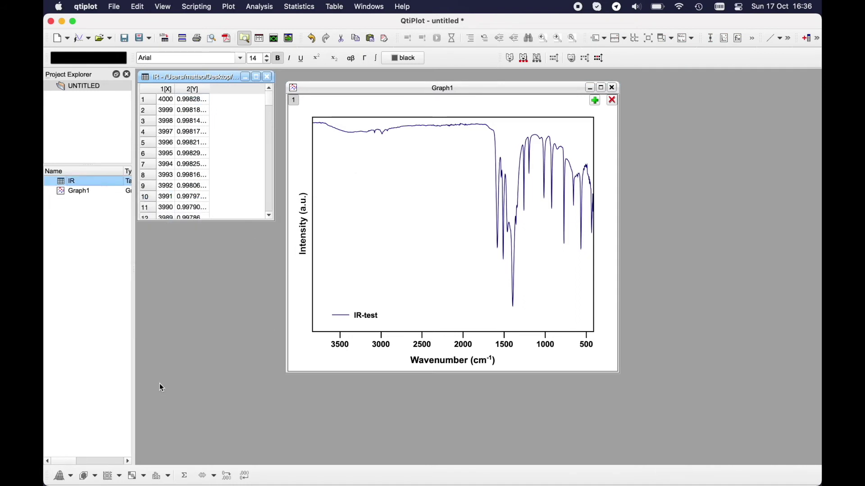
click(67, 237)
right_click(68, 193)
click(78, 227)
click(82, 193)
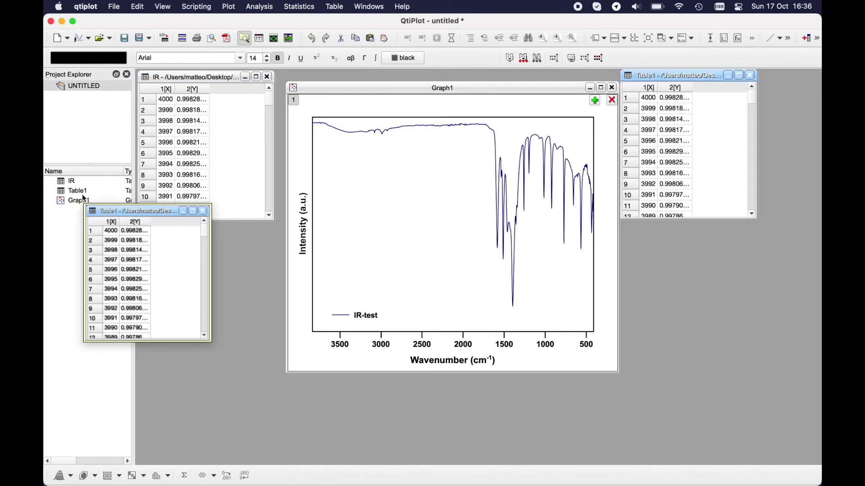
Place the Table1 window below the IR table and shift Graph1 slightly right
drag(706, 77, 223, 232)
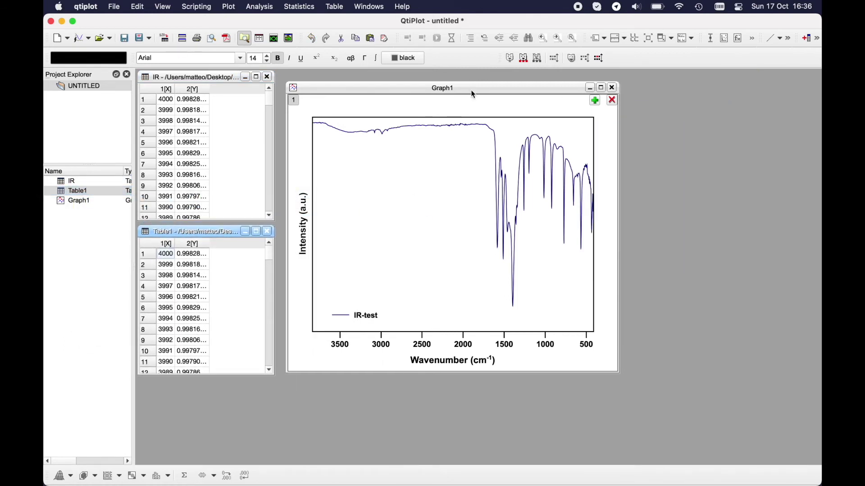
drag(478, 89, 514, 88)
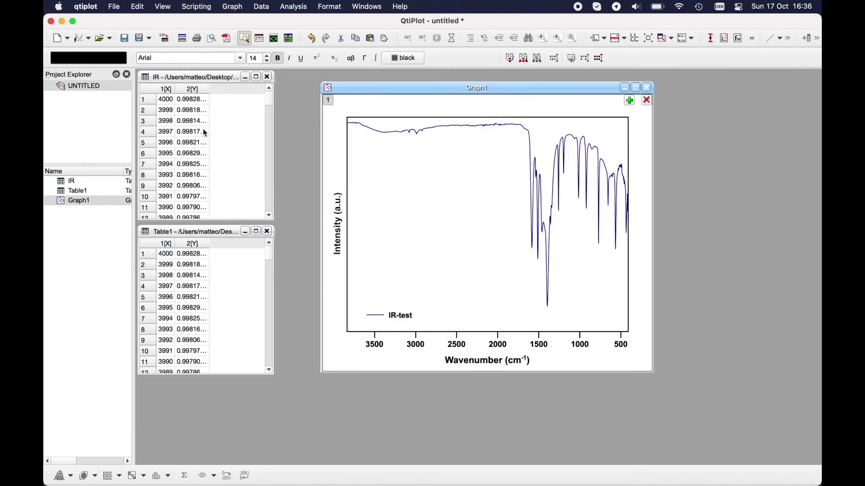
click(206, 78)
click(211, 232)
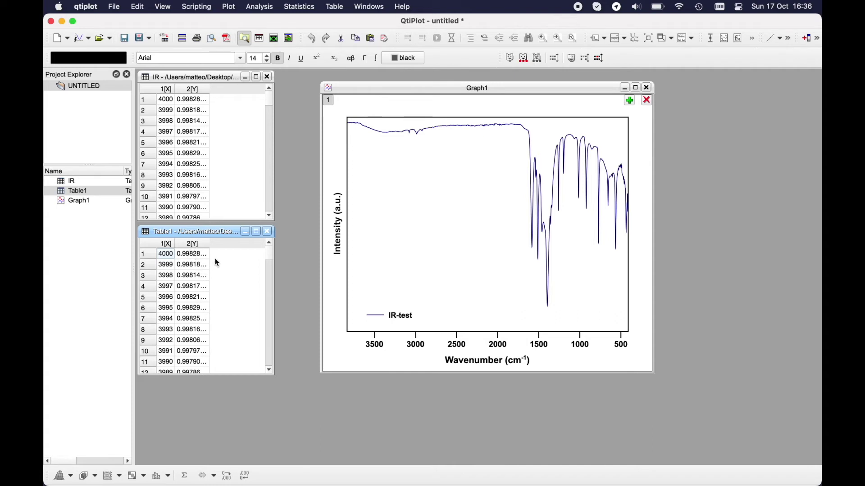
click(415, 218)
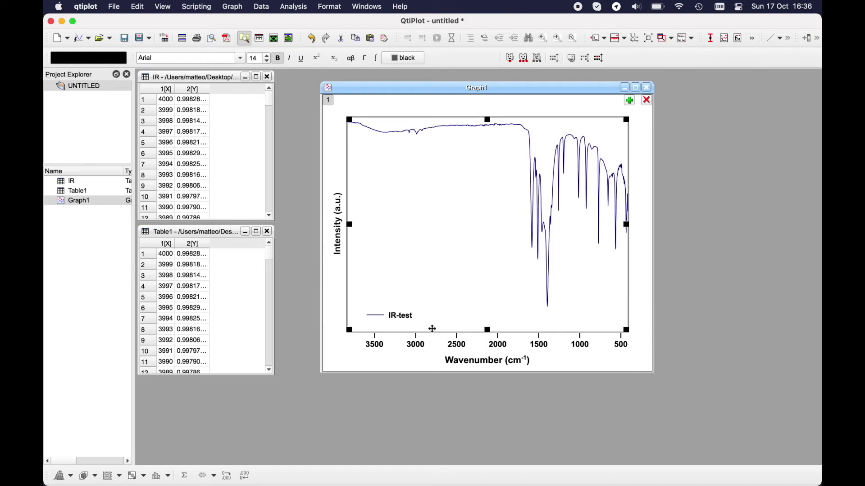
click(347, 361)
click(167, 260)
Set Table1's column 2 values to col("2")+0.5, offsetting them to about 1.498
click(193, 244)
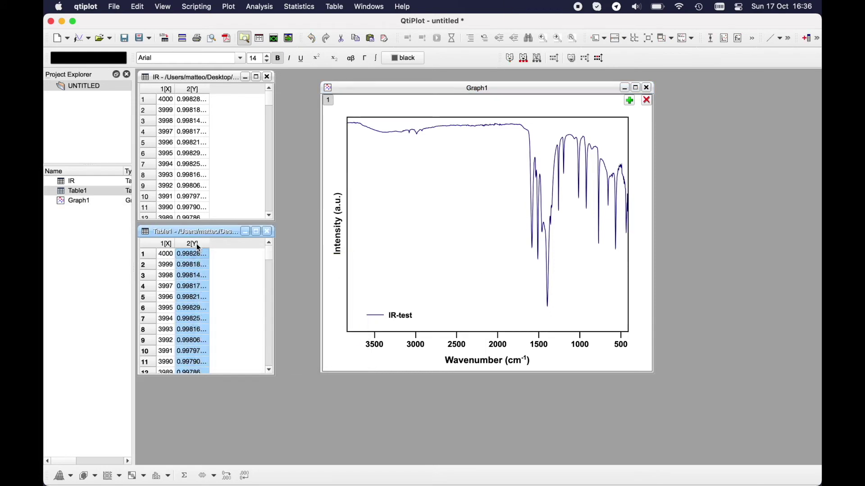
right_click(194, 244)
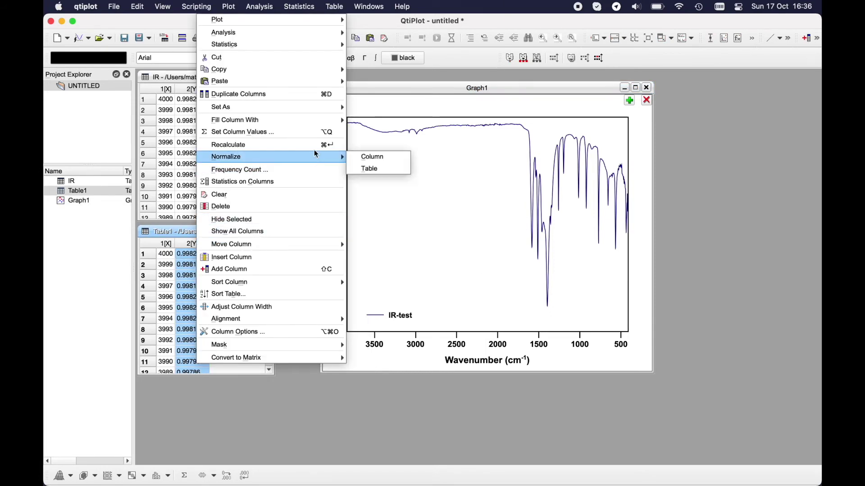
click(278, 134)
drag(329, 163, 349, 168)
click(345, 245)
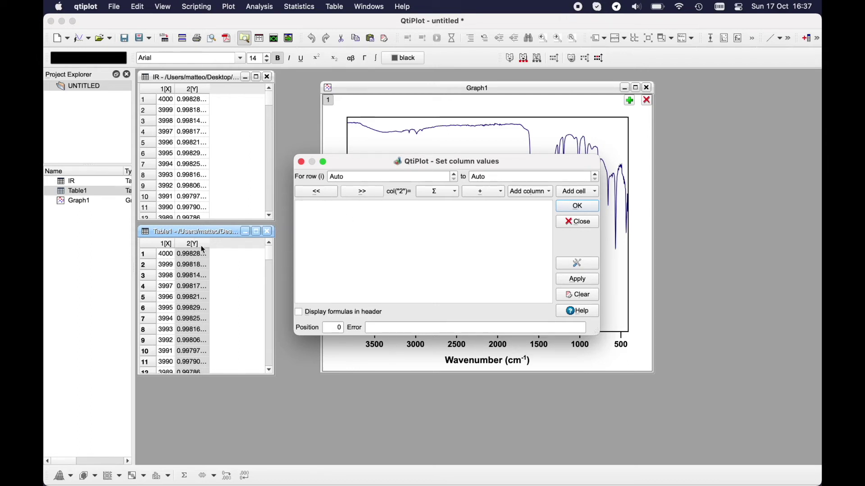
text(col()
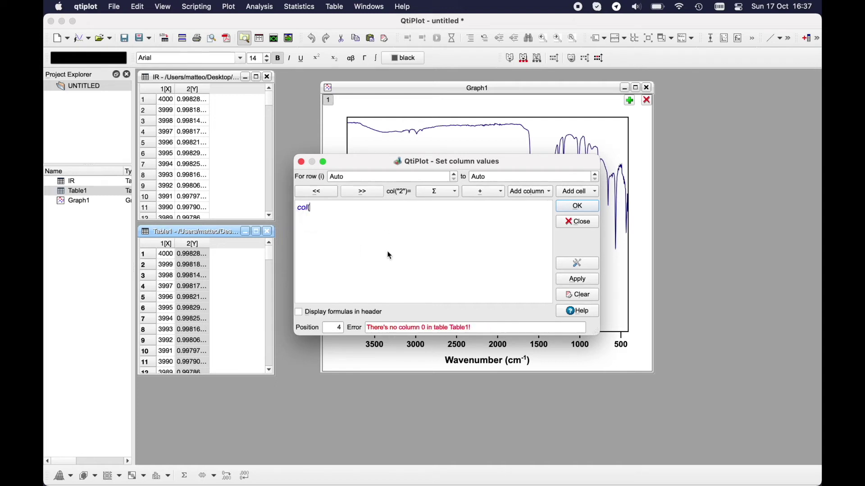
text("2"))
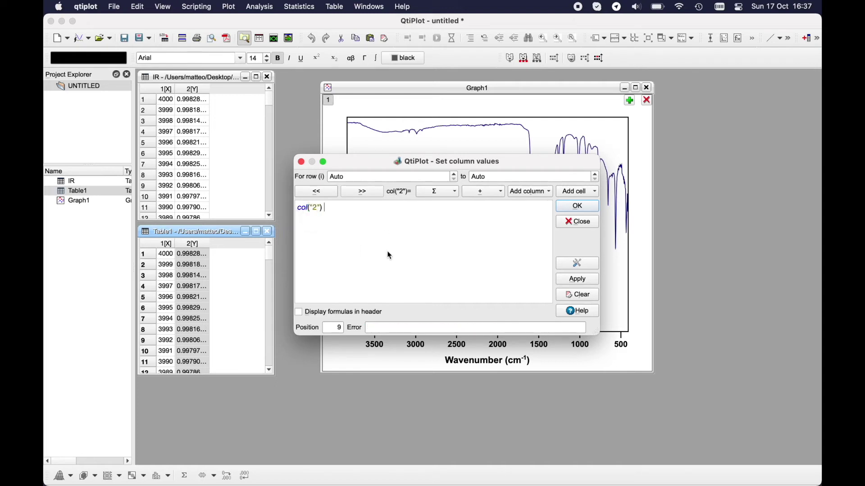
key(Left)
text(+0.)
text(5)
click(590, 280)
click(582, 222)
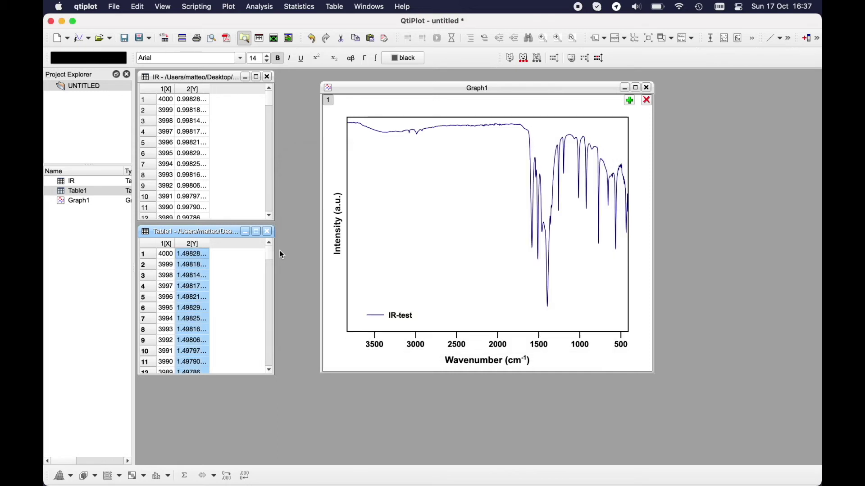
click(247, 257)
Bring Graph1 back to the front and open its Add/Remove Curves dialog
click(336, 300)
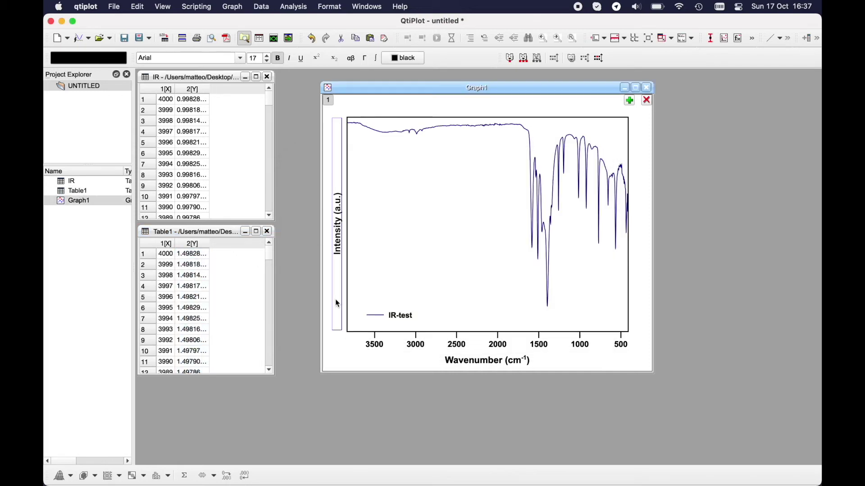
click(347, 345)
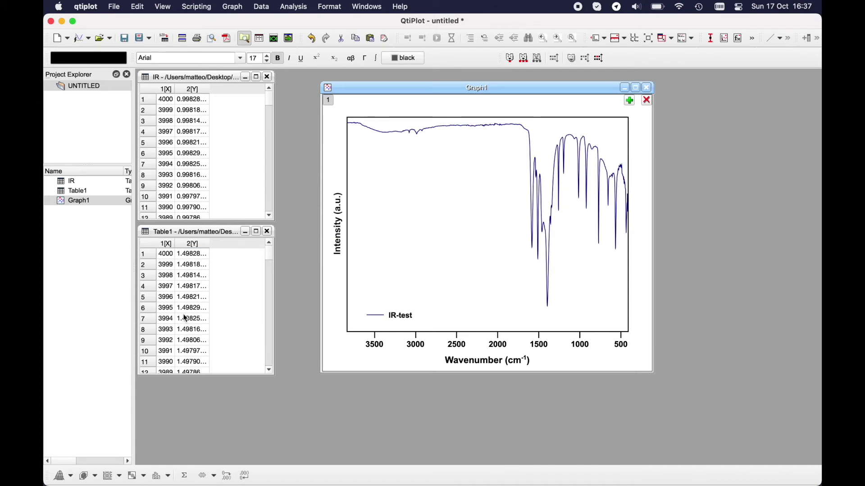
right_click(449, 215)
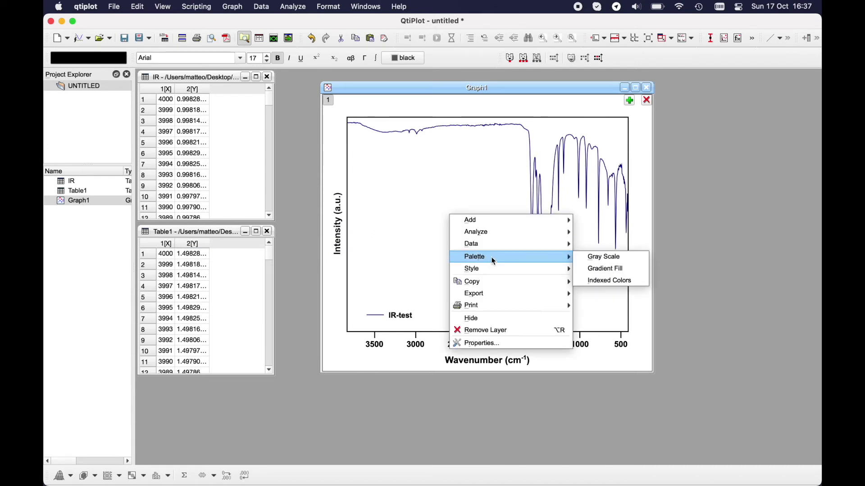
click(400, 215)
right_click(427, 218)
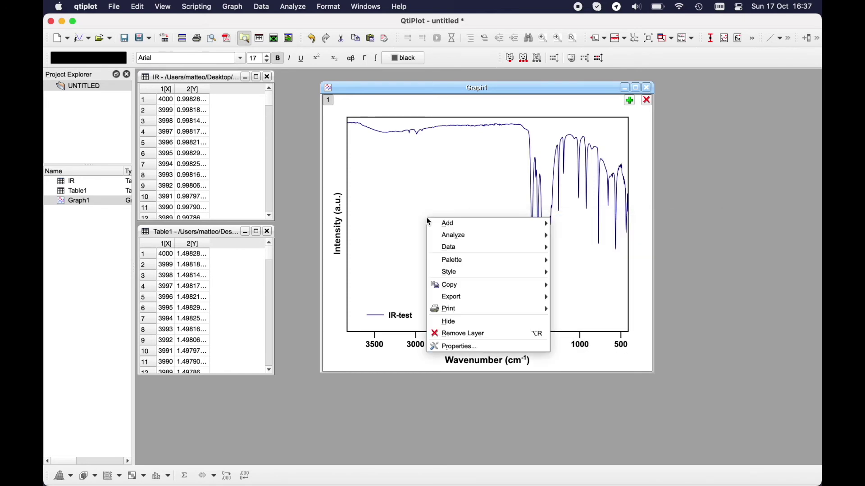
mouse_move(470, 226)
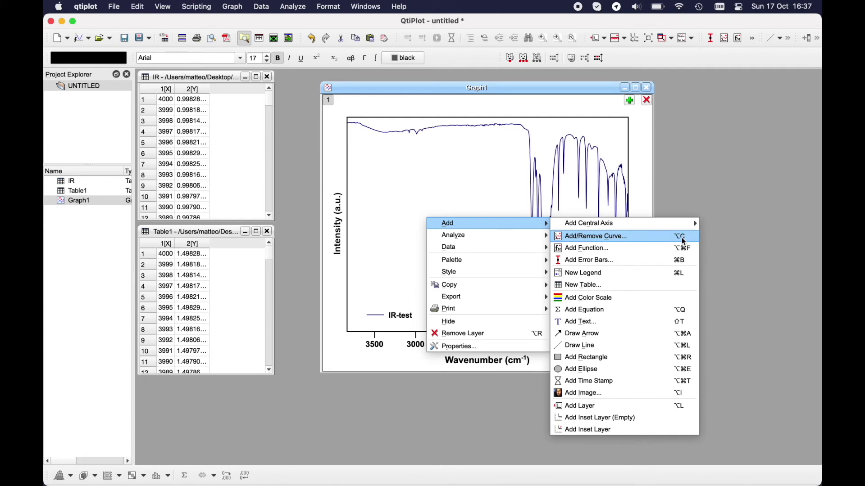
click(329, 352)
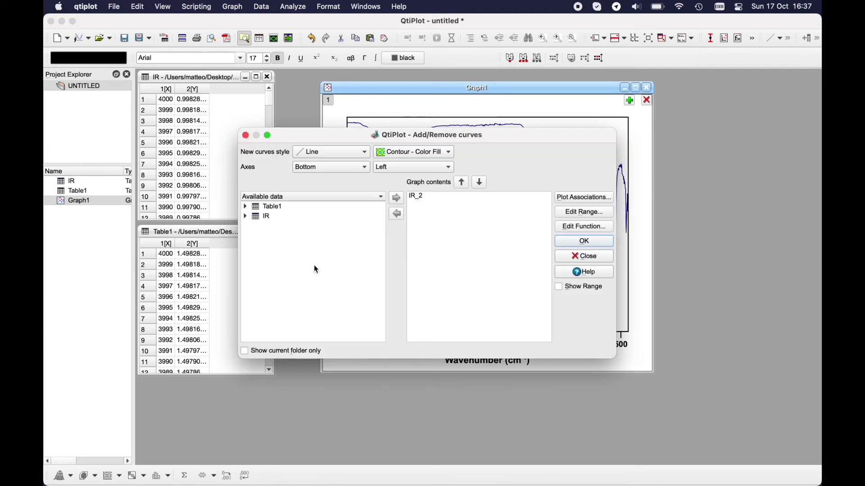
Add Table1_2 as a curve, move it above IR_2 in the order, and confirm
click(245, 206)
click(284, 221)
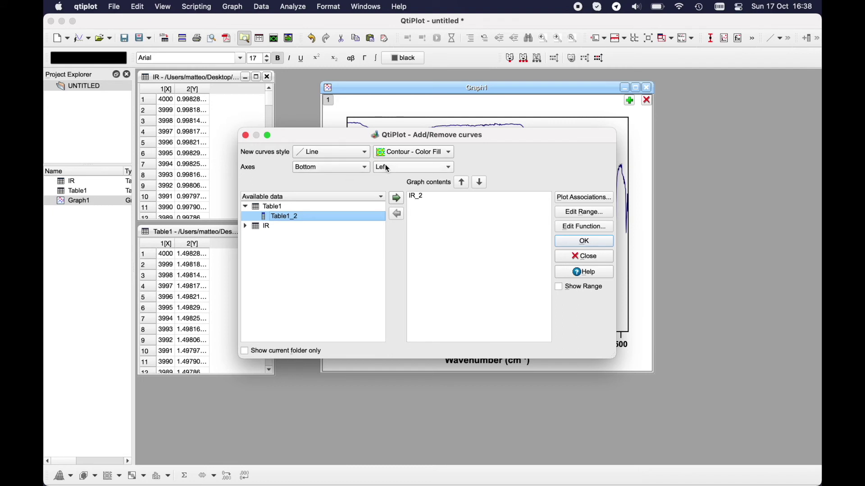
click(399, 198)
click(450, 204)
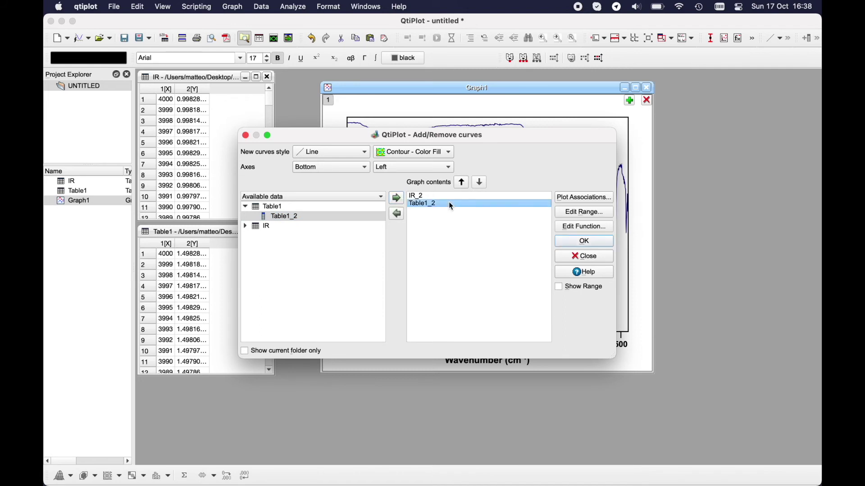
click(462, 185)
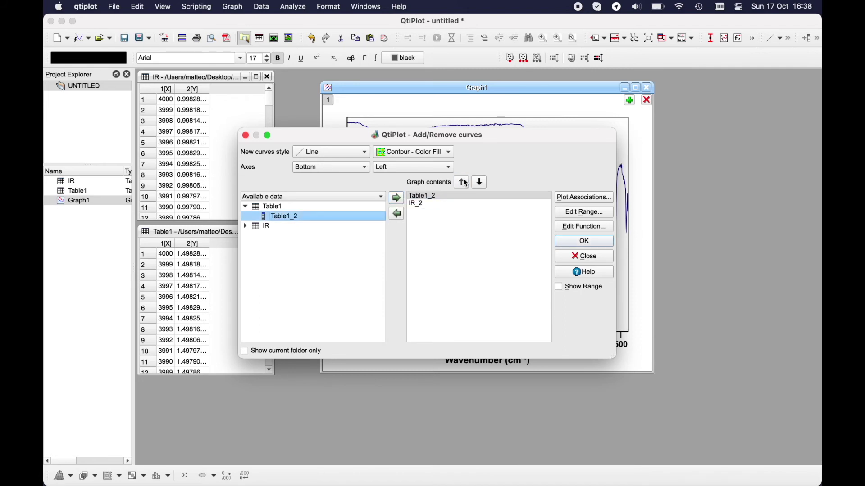
click(420, 198)
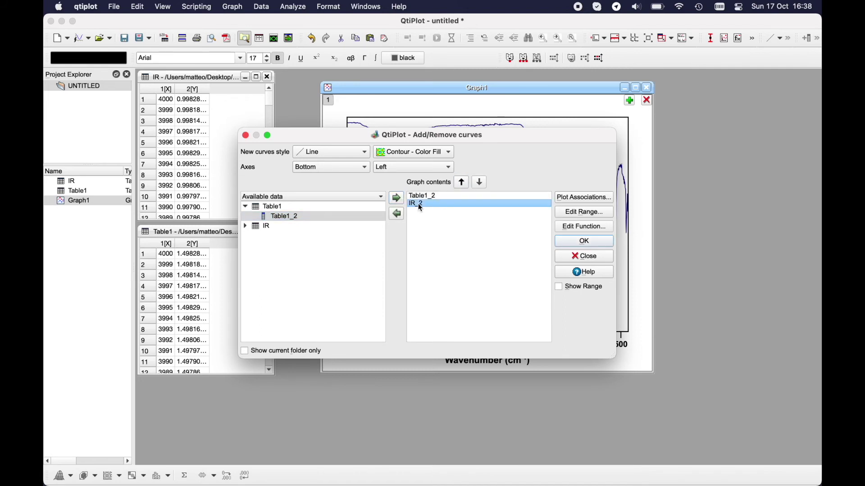
click(591, 242)
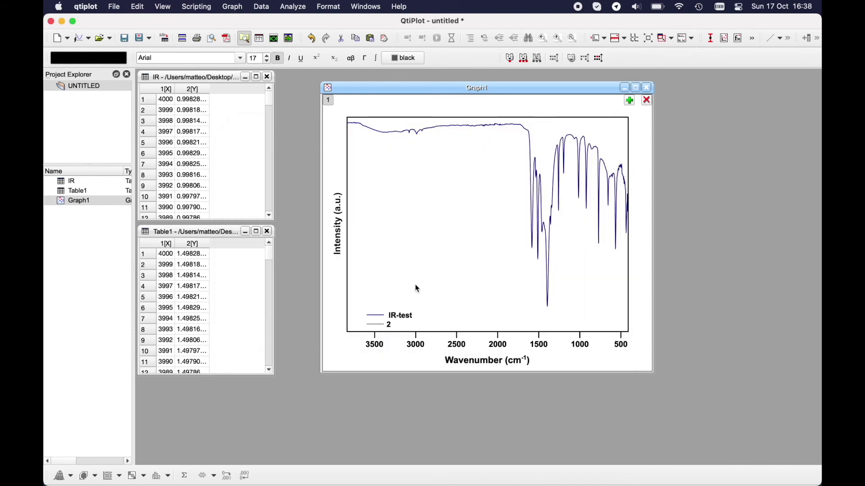
Rescale the axes to show all data, then zoom into the spectra's peak region
click(349, 360)
click(374, 281)
key(super+shift+r)
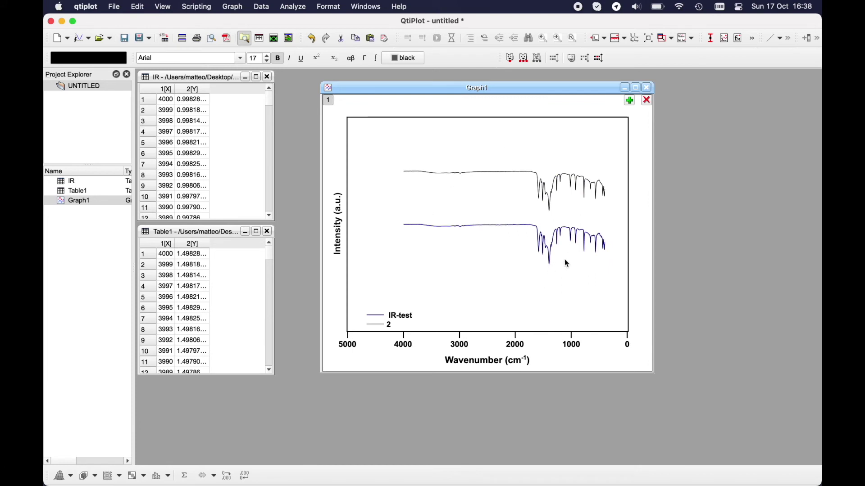
click(260, 7)
click(286, 80)
drag(446, 170, 604, 273)
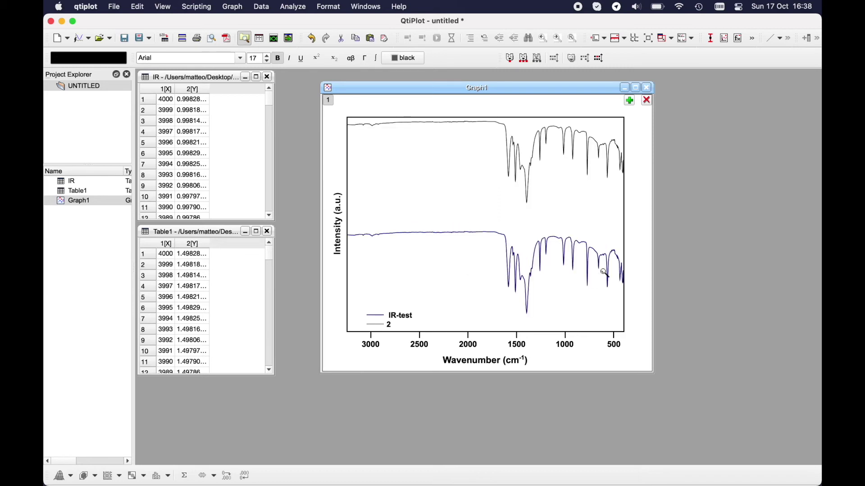
Nudge the legend slightly left and up and open its text for editing
click(389, 319)
drag(399, 318, 389, 312)
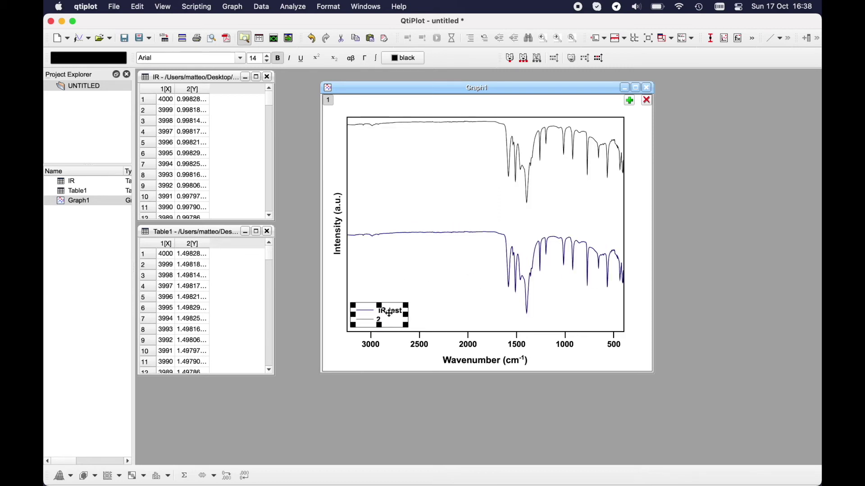
double_click(388, 319)
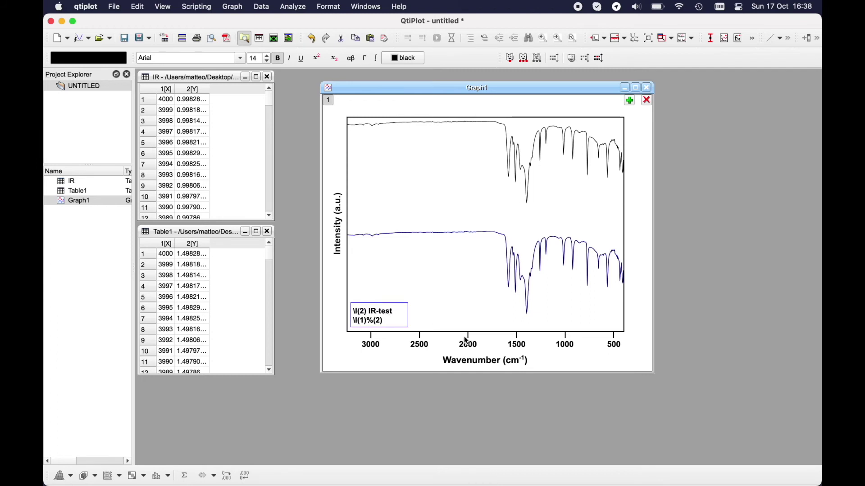
Replace the second legend entry's automatic label with 'IR-test 2'
key(BackSpace)
key(BackSpace)
key(BackSpace)
key(BackSpace)
text(IR-test)
click(435, 277)
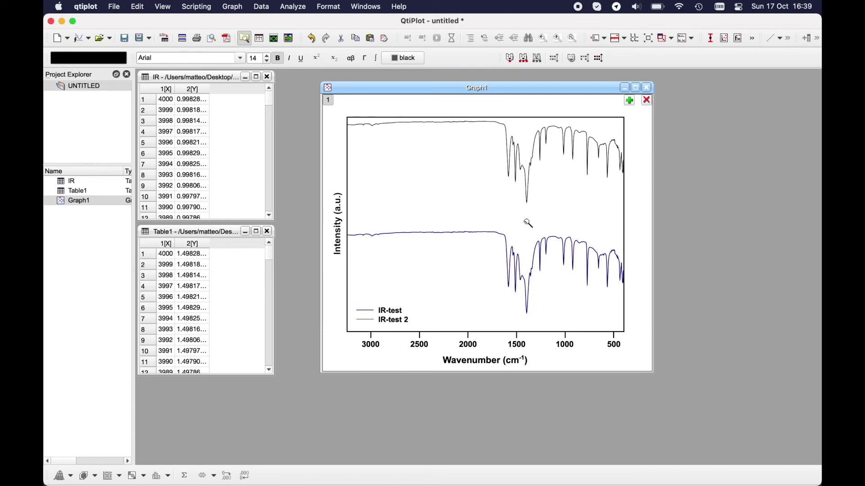
click(273, 5)
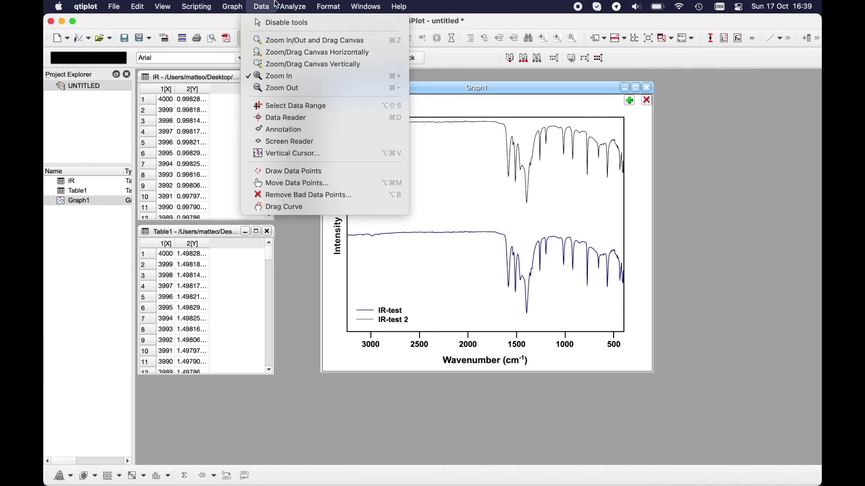
Read the lower spectrum's peak at 1391.57 cm⁻¹, 0.6266 with the Data Reader, then exit it
click(308, 118)
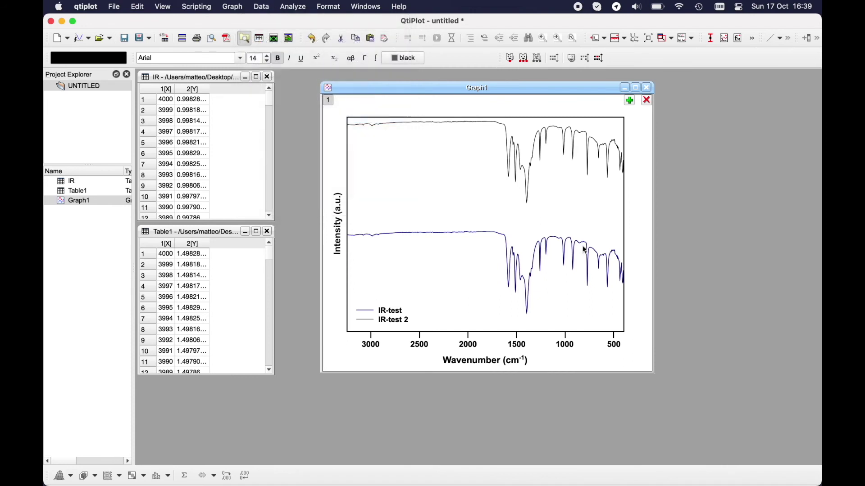
click(527, 314)
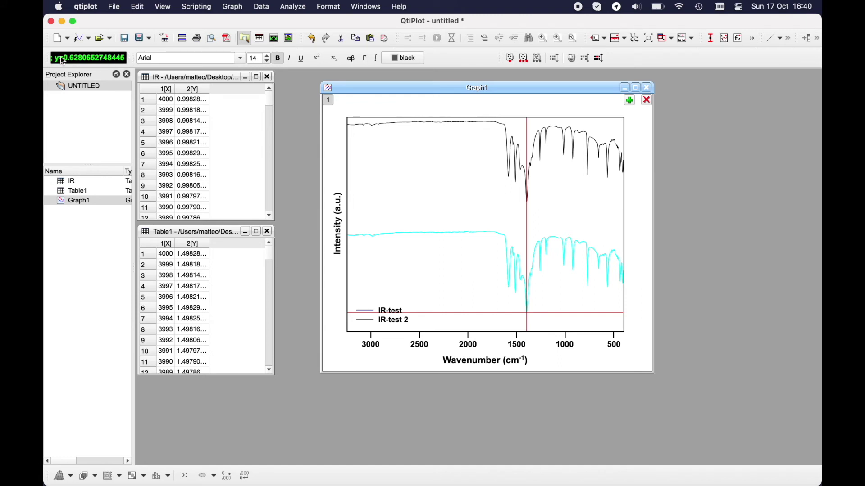
click(197, 7)
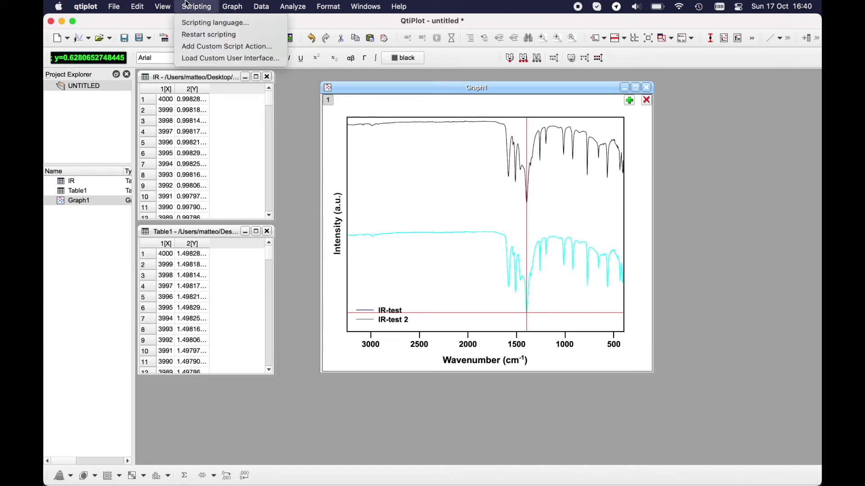
mouse_move(154, 4)
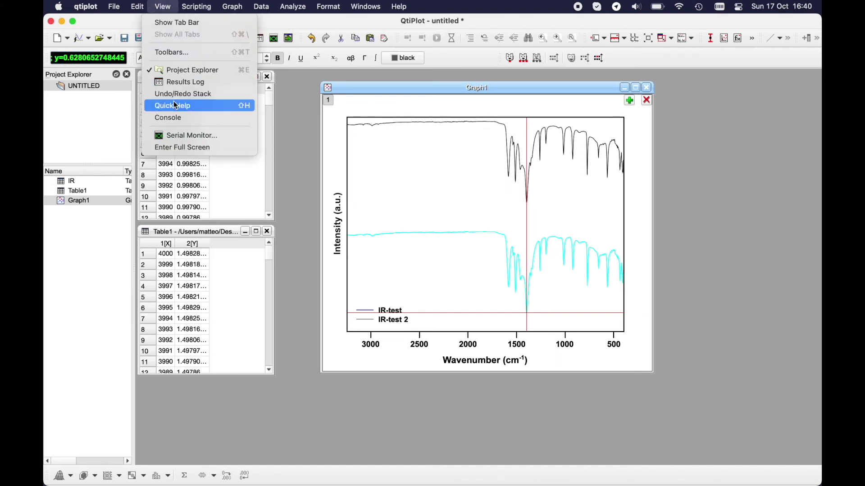
click(166, 4)
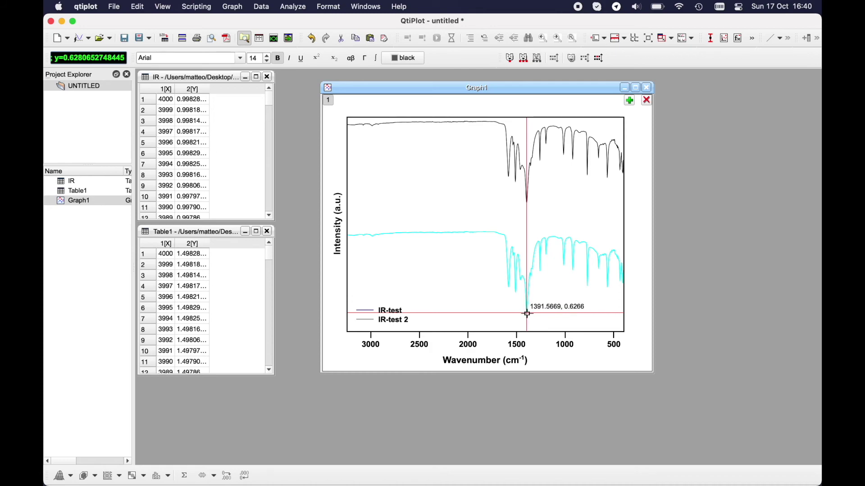
key(Escape)
click(261, 6)
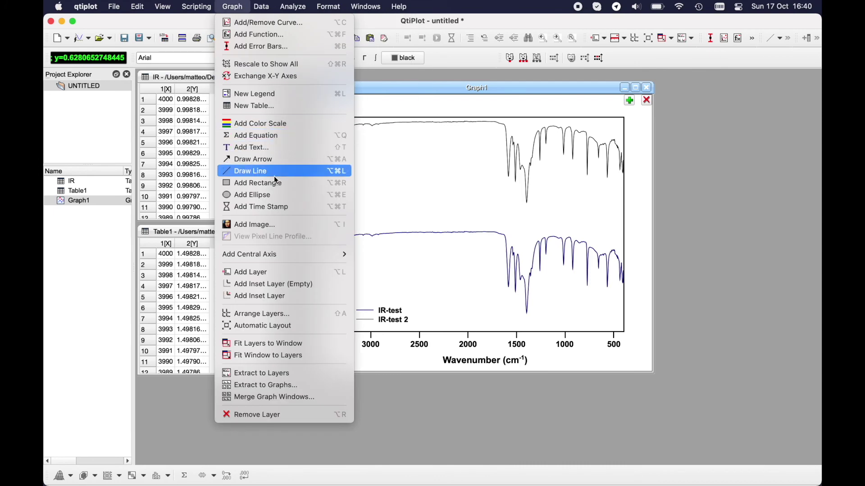
Draw a vertical line through the 1391 cm⁻¹ peak up to the plot's top edge
click(274, 174)
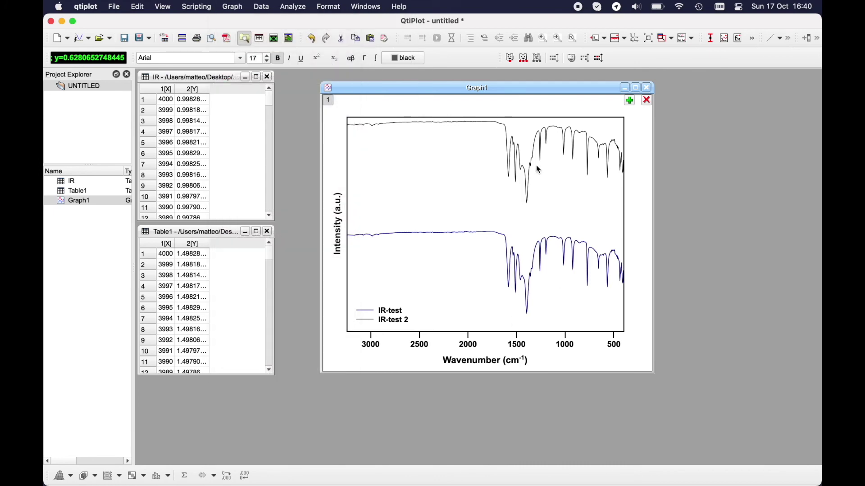
mouse_move(526, 126)
mouse_down()
mouse_move(530, 354)
mouse_move(528, 334)
mouse_up()
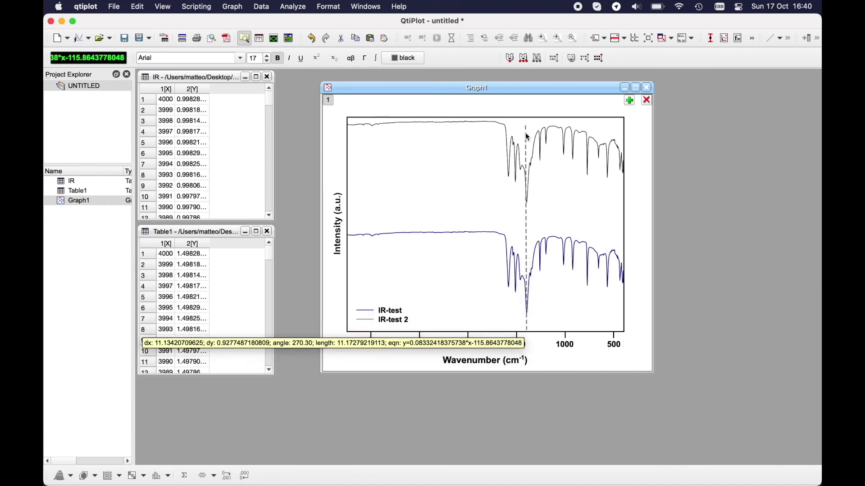
drag(526, 126, 528, 122)
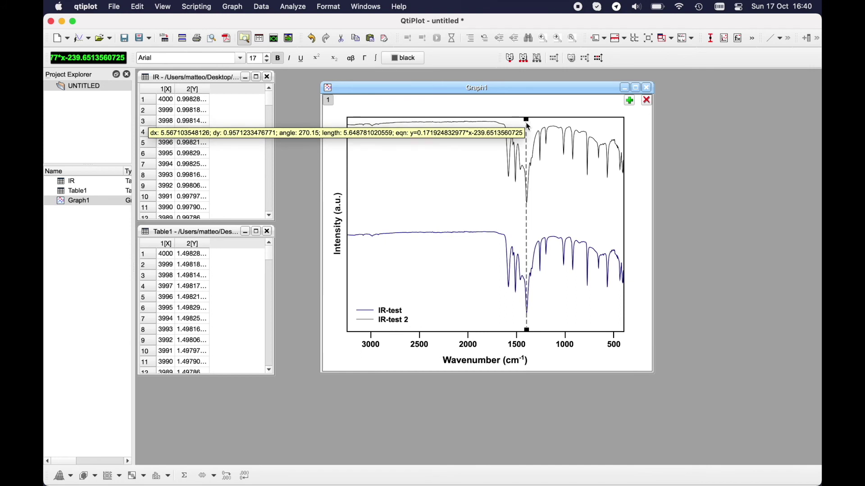
double_click(525, 122)
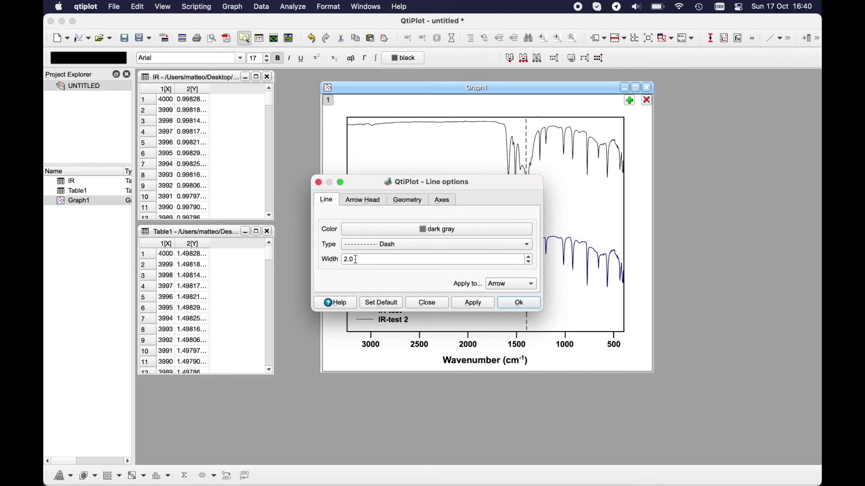
Make the marker line dashed and dark gray
click(361, 245)
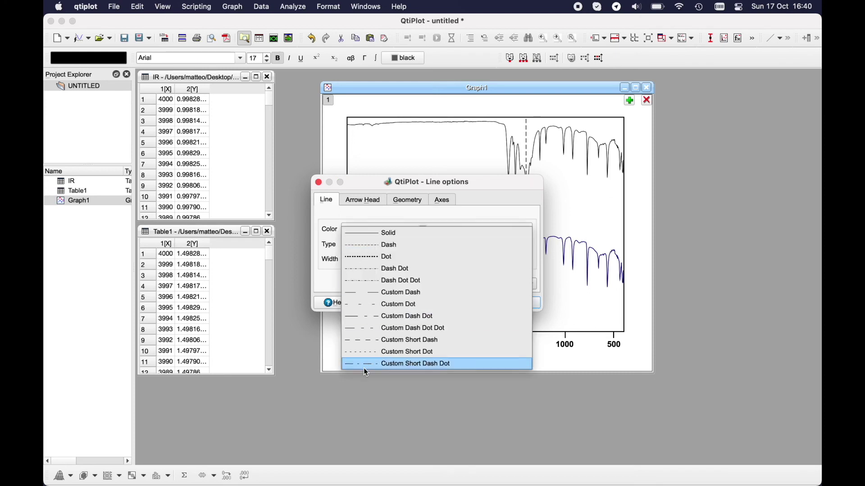
click(364, 245)
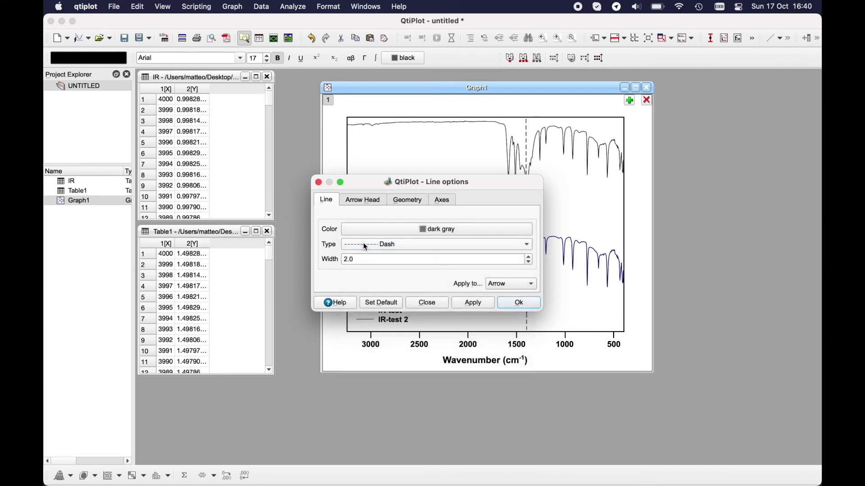
click(431, 231)
click(416, 279)
Set the line's start point X to 1391 so it stands vertical
click(363, 200)
click(407, 200)
click(377, 201)
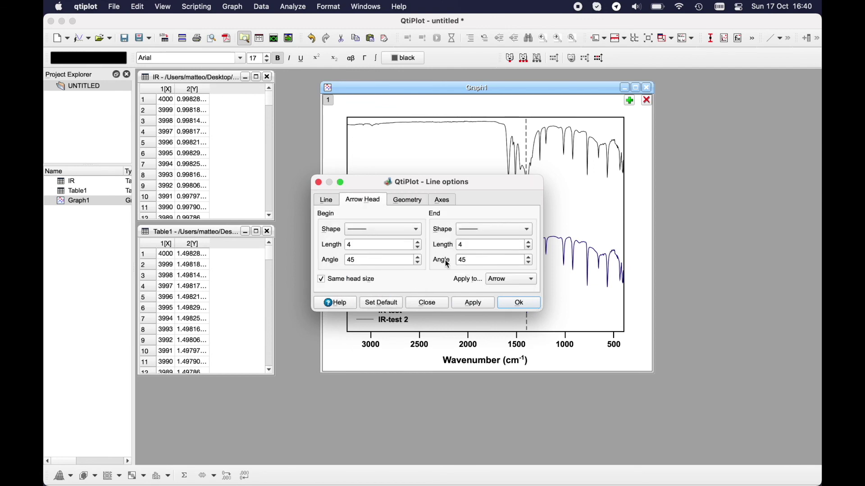
click(409, 204)
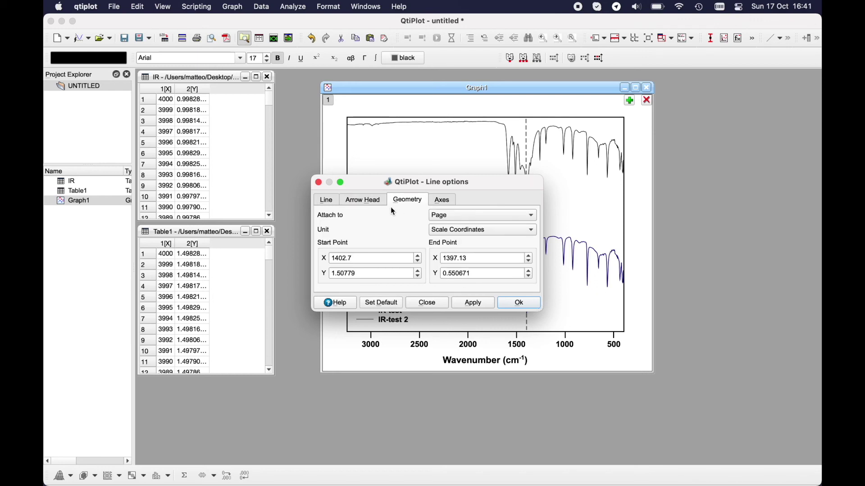
drag(360, 258, 306, 258)
text(13)
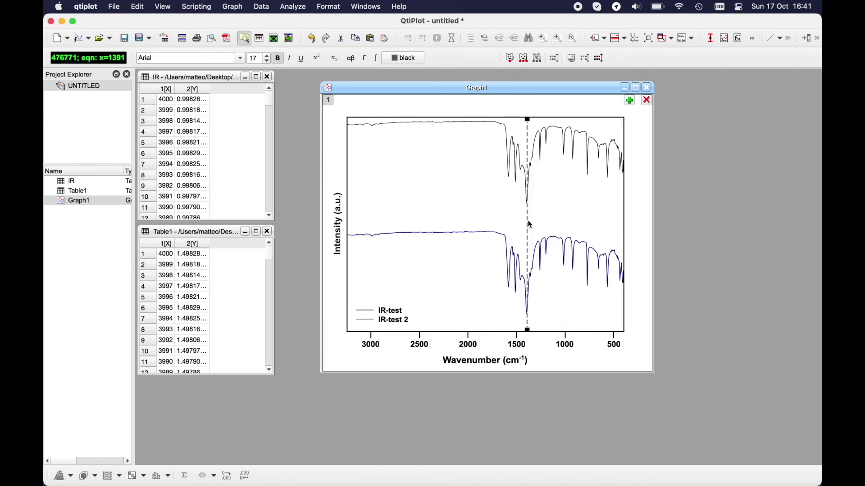
key(Return)
click(544, 365)
click(639, 359)
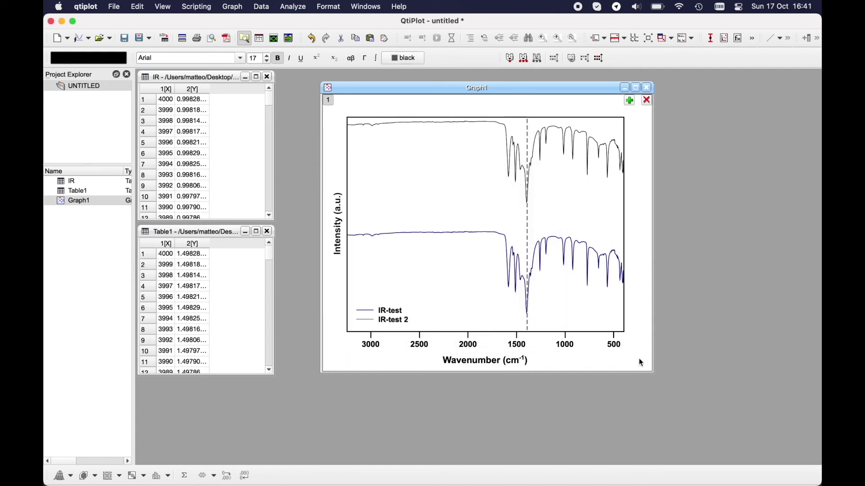
Draw an arrow ending at the 1391 peak of the lower spectrum
click(233, 6)
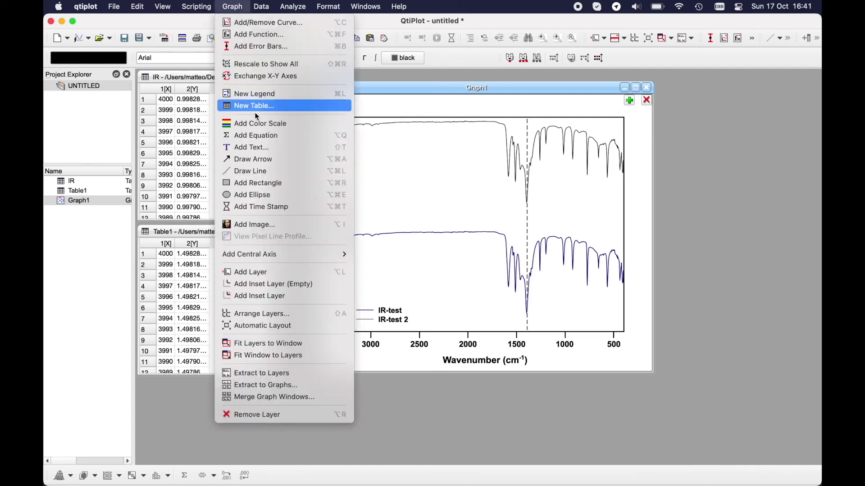
click(267, 159)
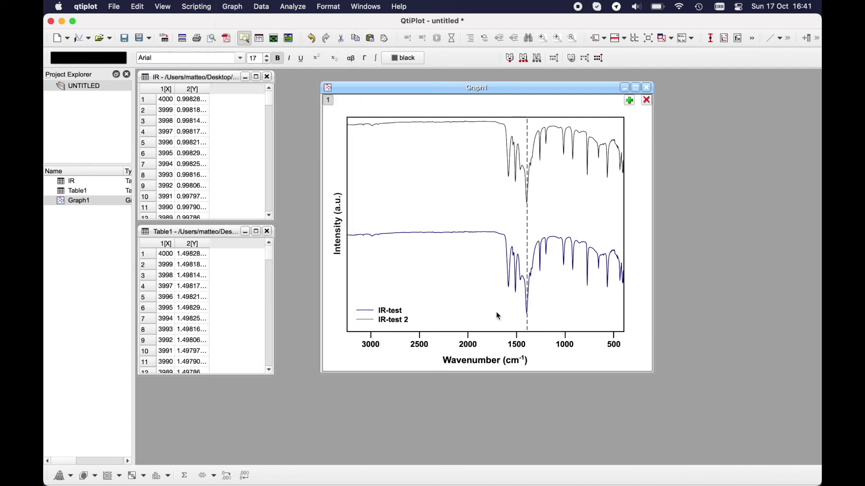
drag(500, 309, 523, 312)
Make the arrow a solid black line of width 1
double_click(511, 310)
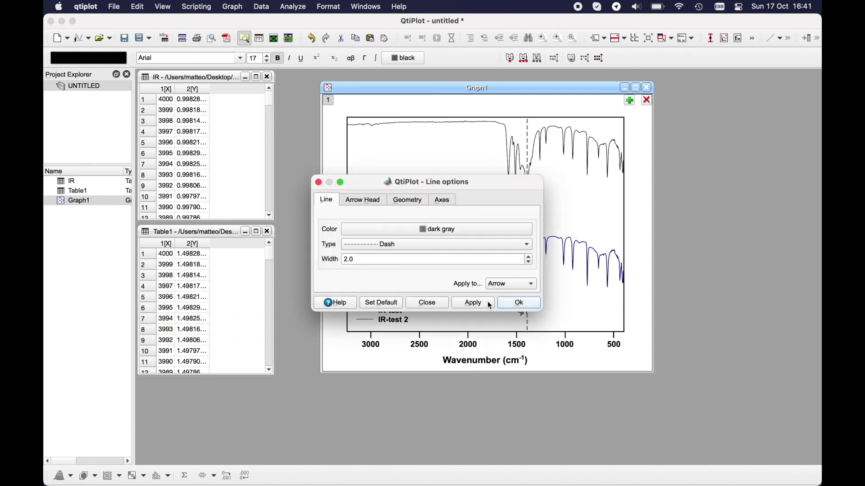
click(383, 245)
click(374, 234)
drag(360, 260, 293, 258)
text(1.)
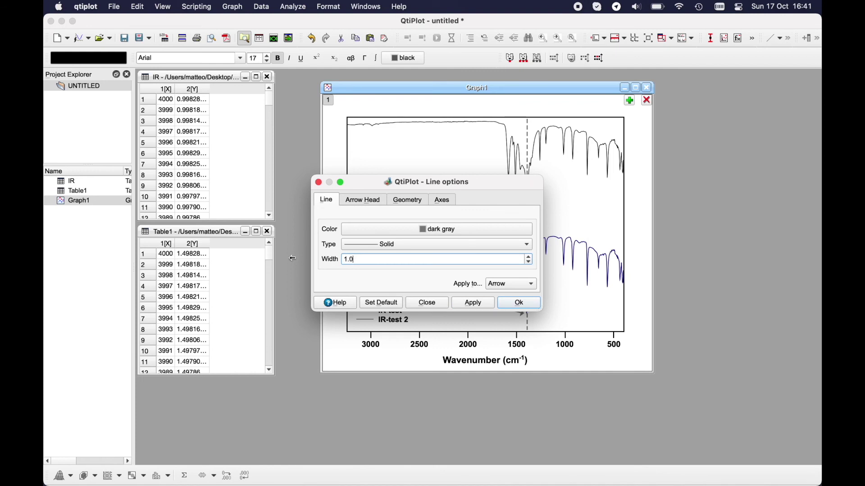
click(446, 231)
click(350, 246)
Give the arrow an open end arrowhead with length 9 and angle 25
click(350, 199)
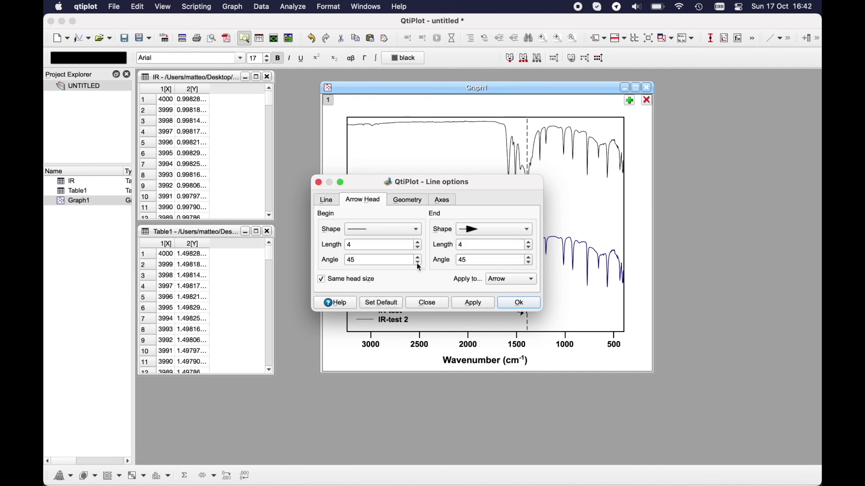
click(483, 230)
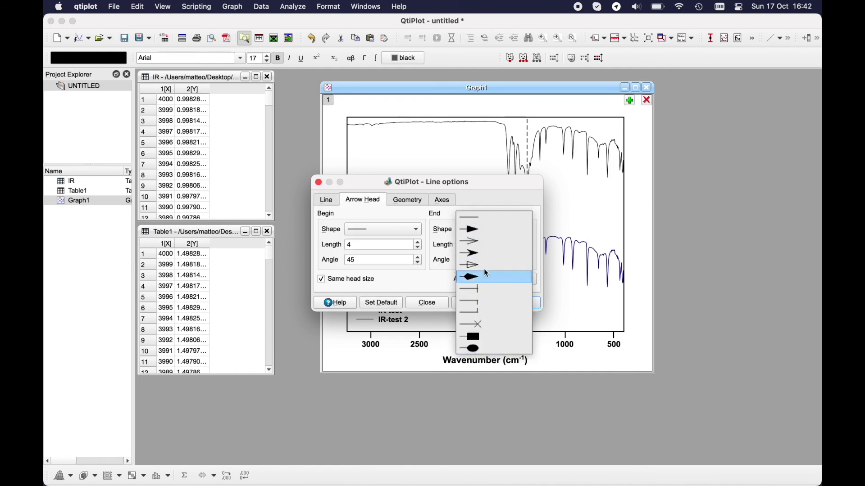
click(476, 232)
click(486, 302)
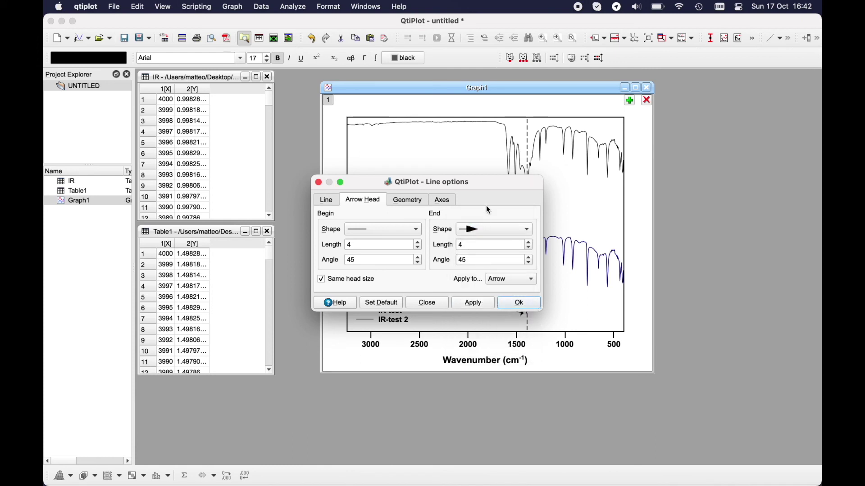
drag(496, 184, 382, 163)
click(378, 208)
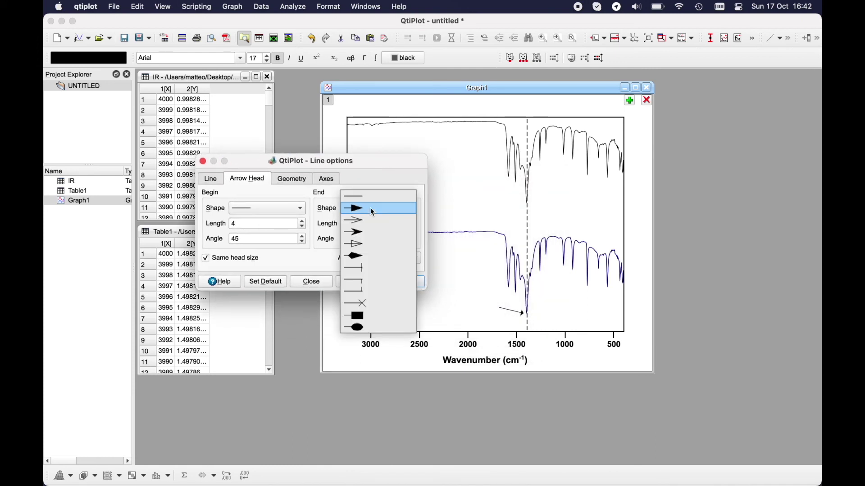
click(374, 221)
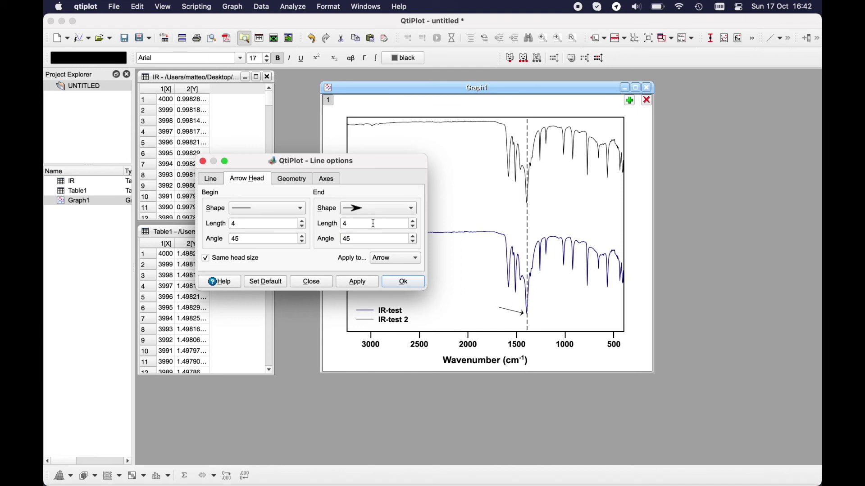
click(413, 221)
click(413, 241)
click(413, 236)
click(413, 236)
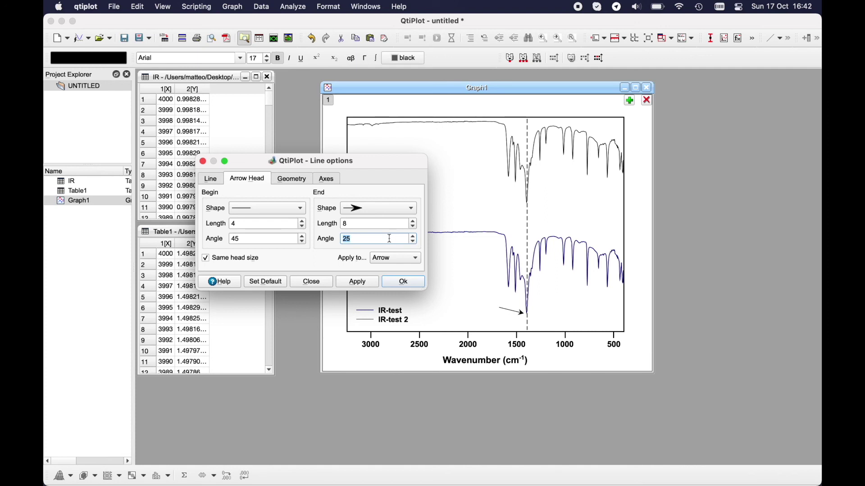
click(414, 221)
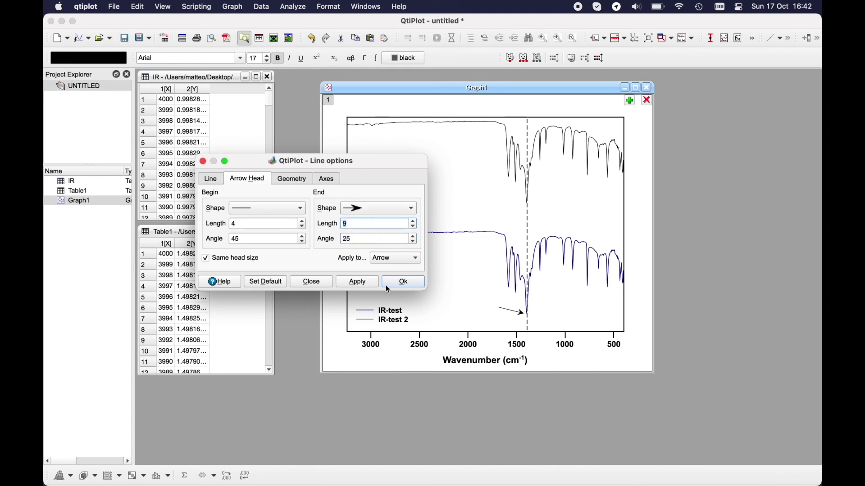
click(274, 284)
Review the arrow's line style, coordinates and axes, then confirm the settings
click(211, 179)
click(284, 179)
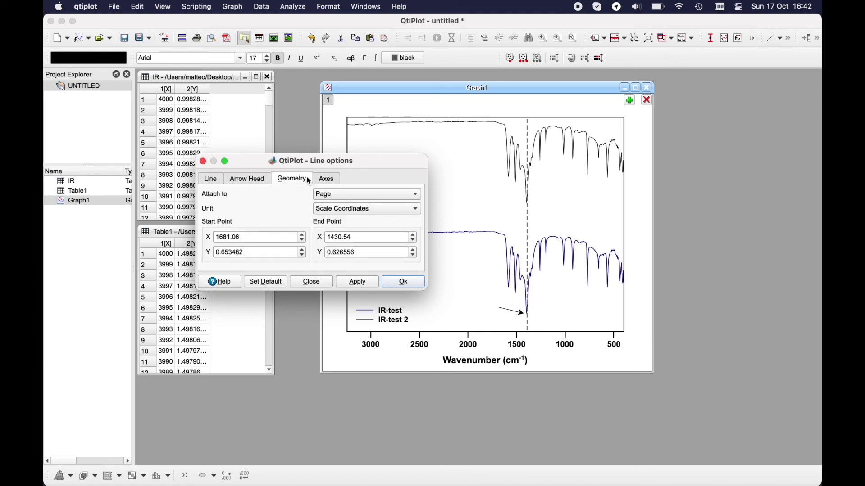
click(327, 178)
click(293, 180)
click(388, 281)
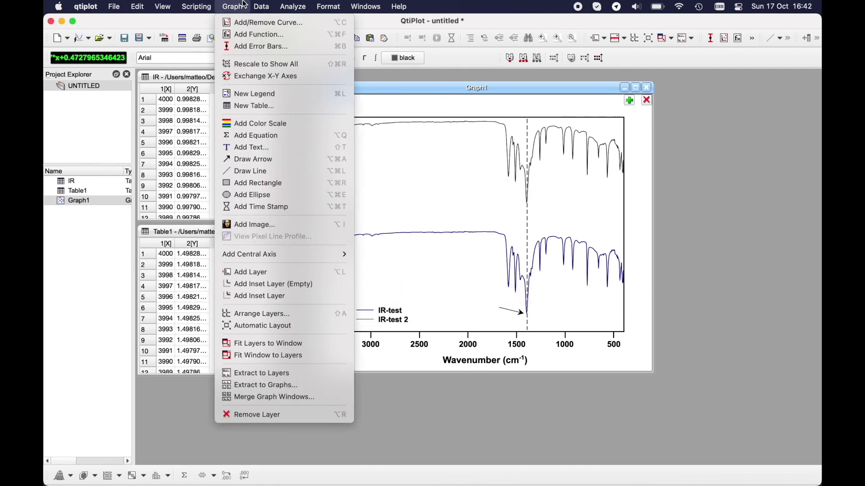
Add a text label reading 1391 to the graph
click(262, 152)
click(450, 286)
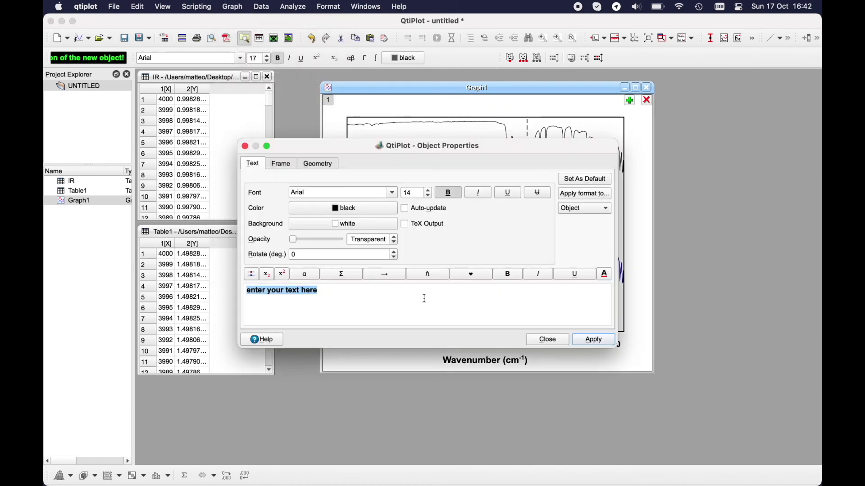
text(1391)
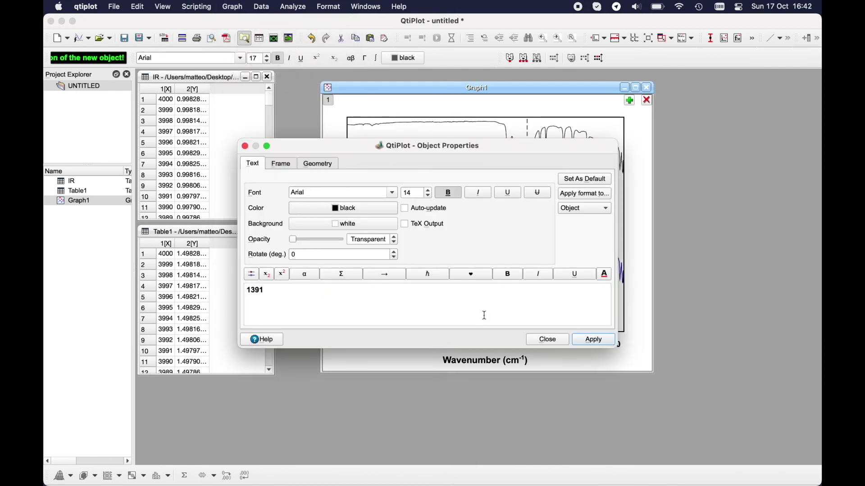
click(599, 344)
click(560, 342)
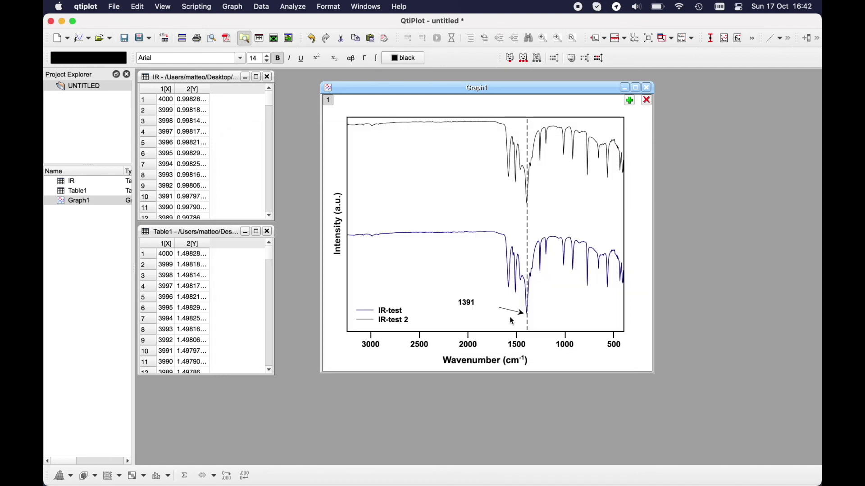
Position the 1391 label just left of the arrow's tail
click(468, 303)
drag(468, 303, 494, 308)
click(630, 349)
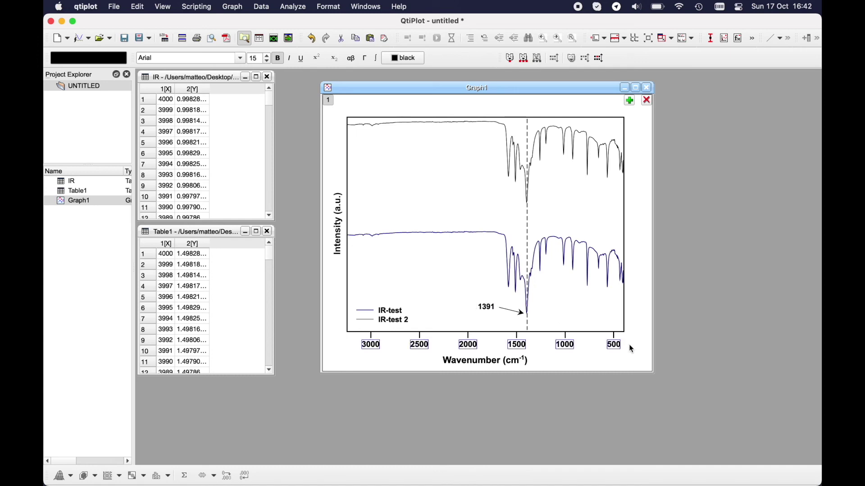
click(485, 310)
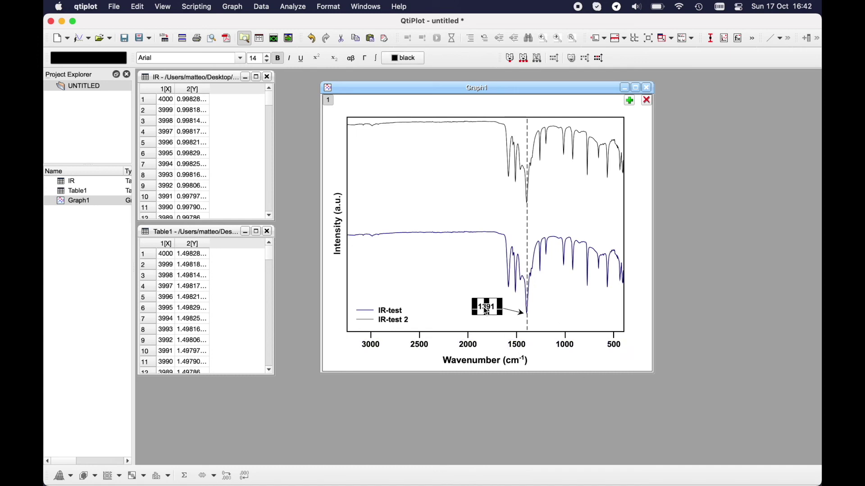
drag(485, 311, 486, 311)
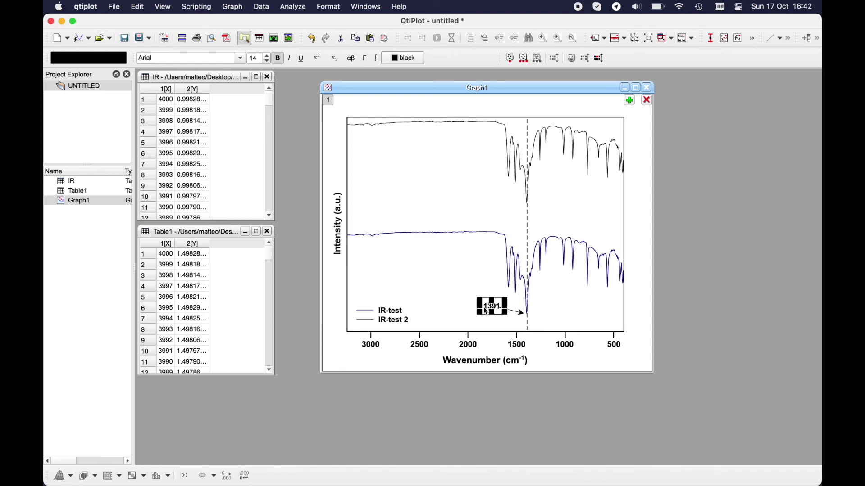
key(Left)
key(Left)
key(Left)
click(637, 355)
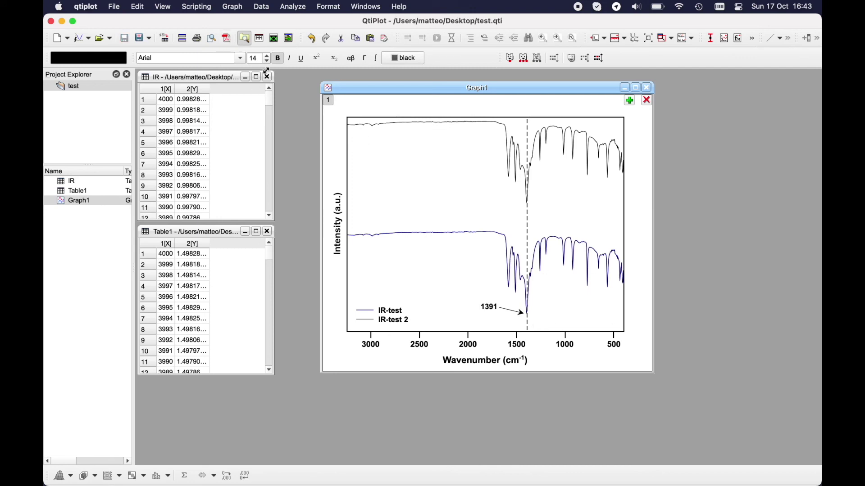
Export Graph1 as IR-test PDF to the Desktop after checking the preview
click(227, 38)
key(Escape)
click(227, 38)
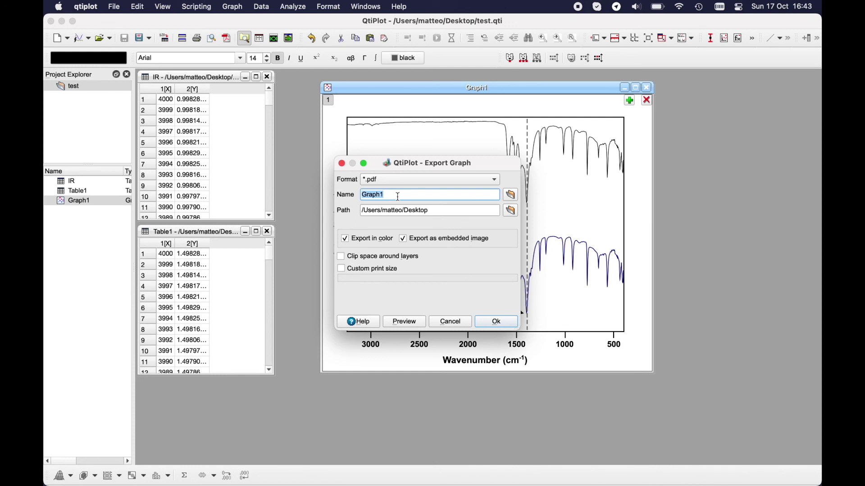
text(IR-test)
click(411, 322)
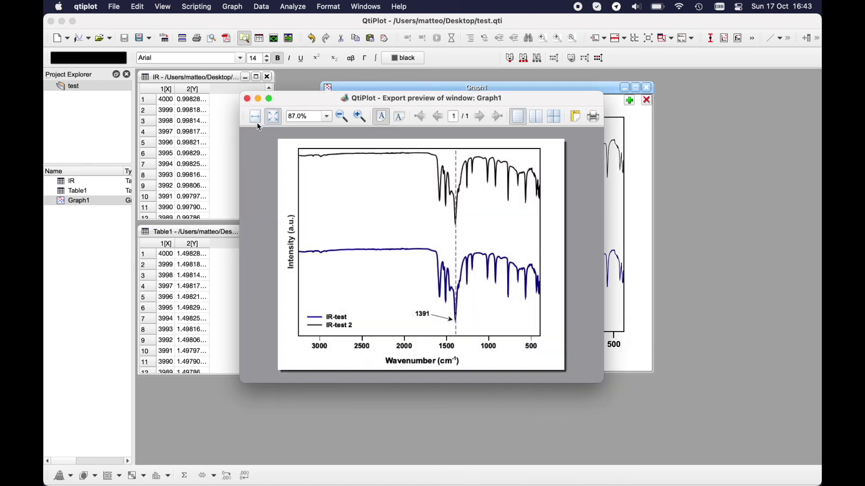
click(247, 98)
click(500, 329)
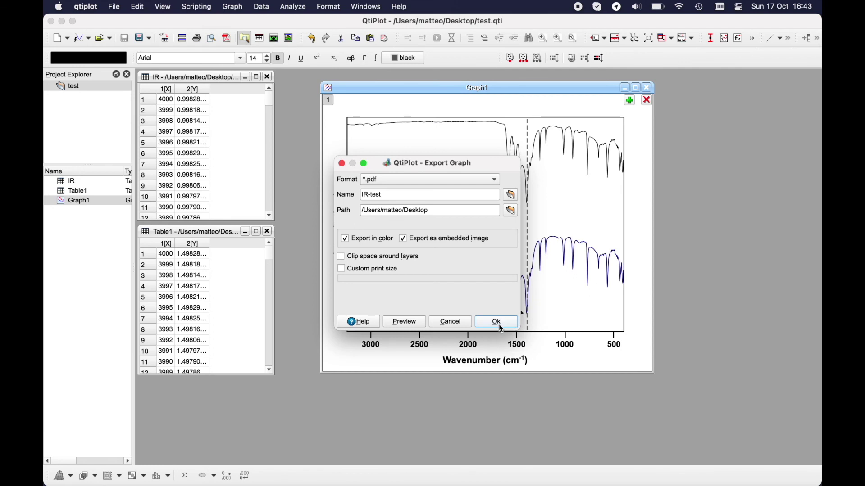